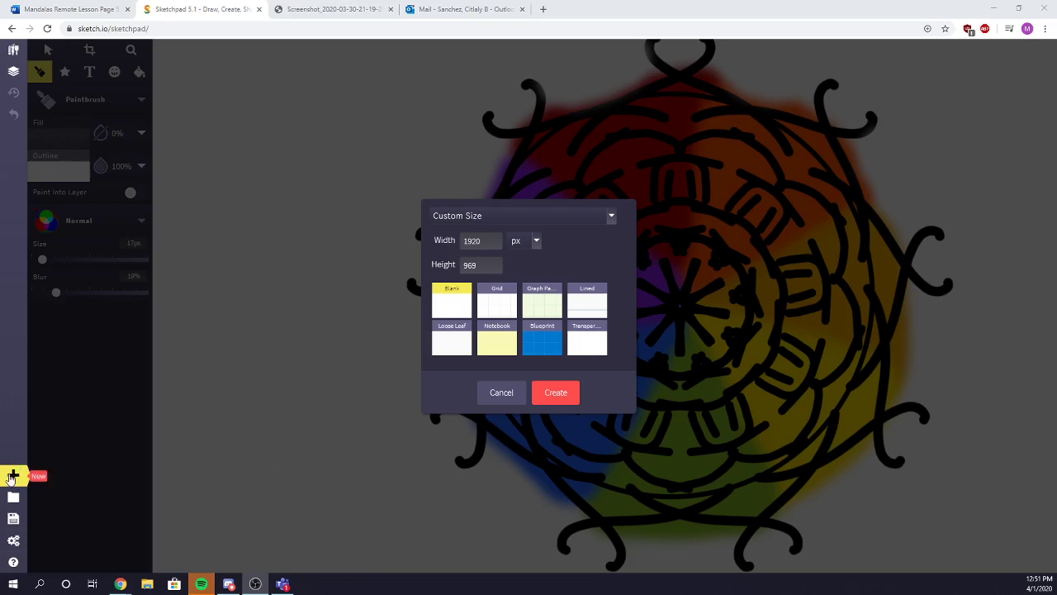
# Create a new blank 1920 × 969 px canvas from the Blank template.
pyautogui.click(12, 477)
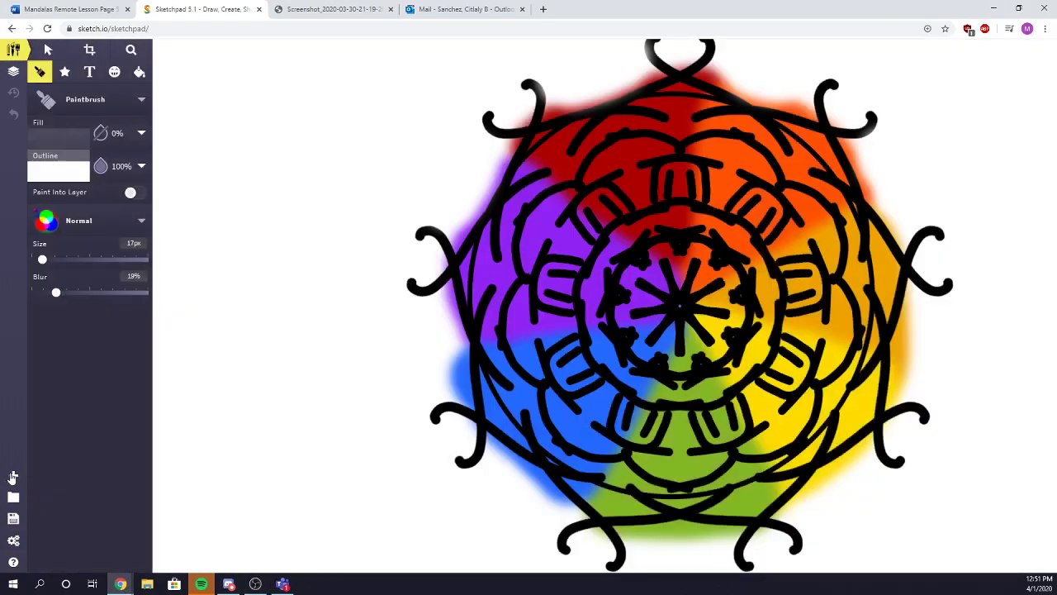
pyautogui.click(12, 476)
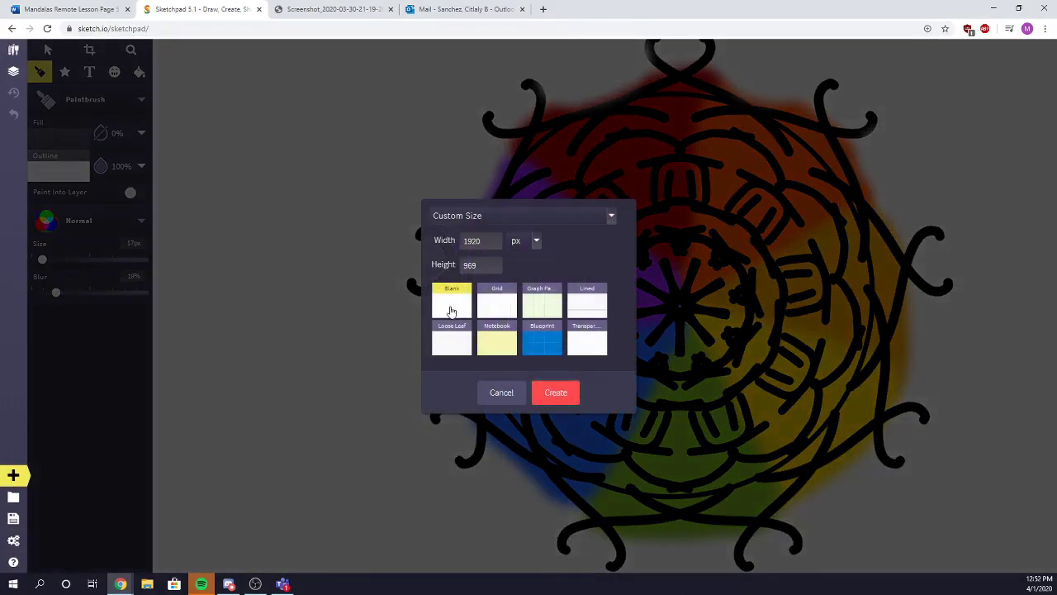
pyautogui.click(565, 398)
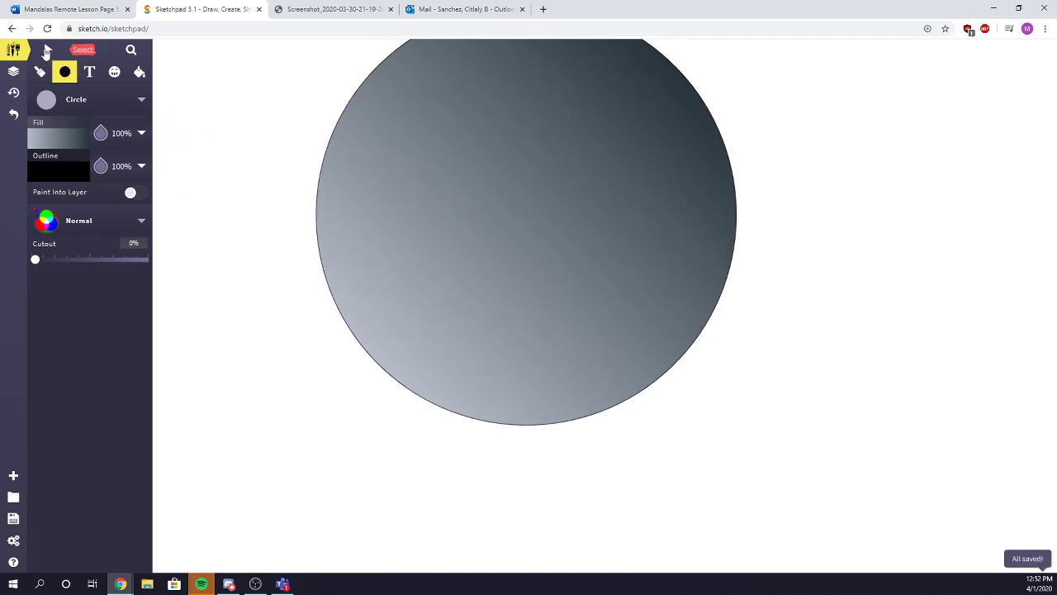
# Move the grey gradient circle right and down so it sits vertically centred.
pyautogui.click(47, 51)
pyautogui.moveTo(509, 202); pyautogui.dragTo(671, 320)
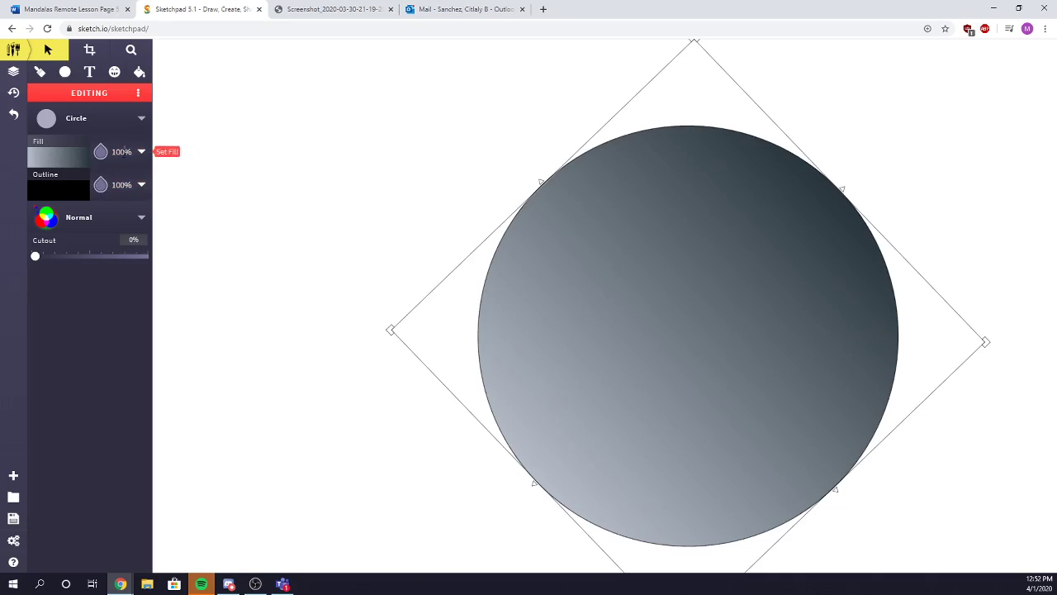
# Set the circle's fill opacity to 0% and give it a 12px black outline.
pyautogui.moveTo(121, 151); pyautogui.dragTo(49, 151)
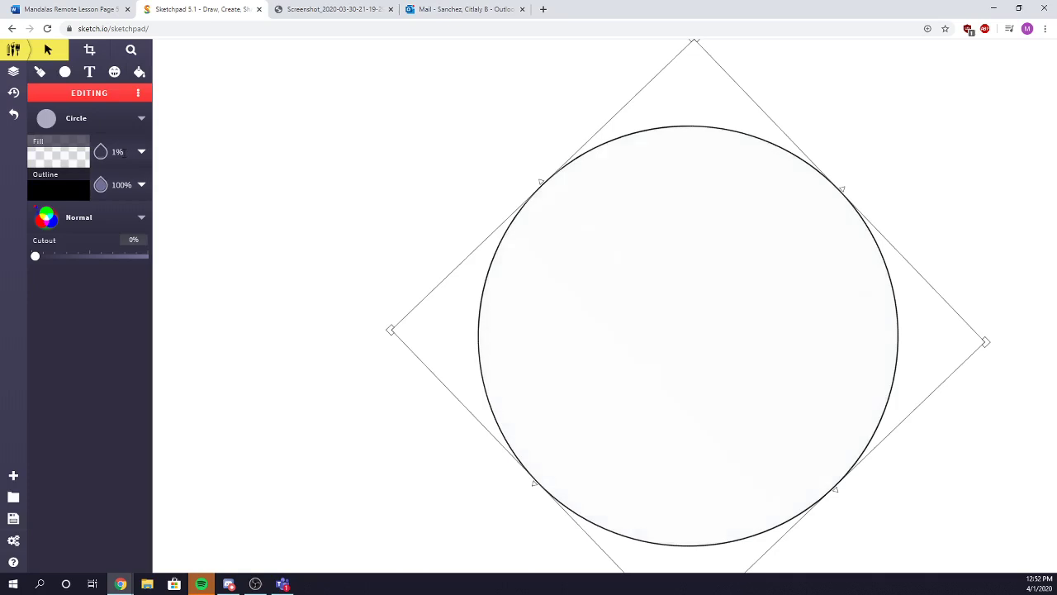
pyautogui.click(124, 152)
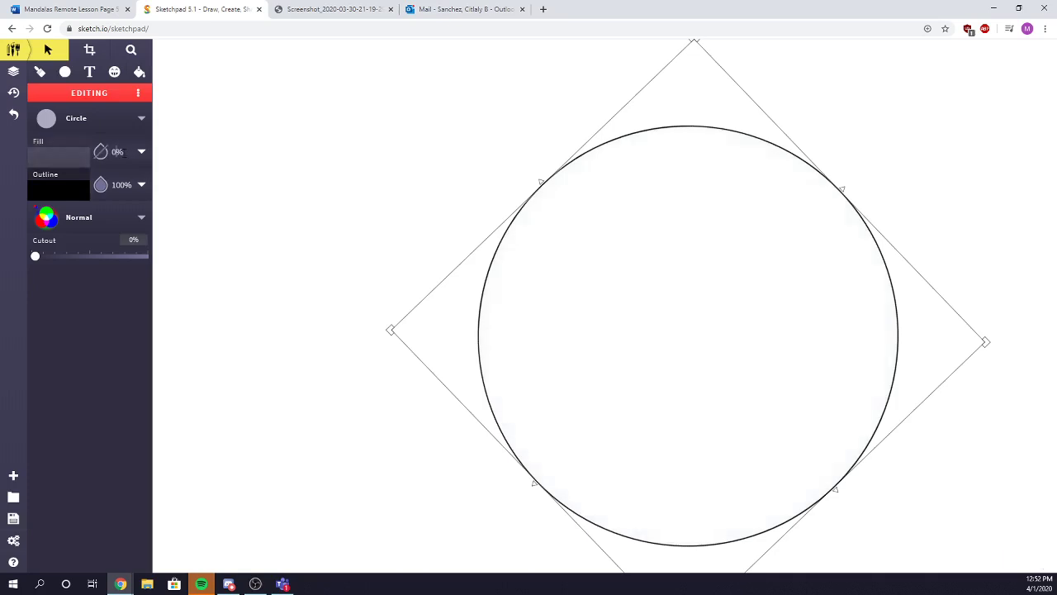
pyautogui.click(59, 196)
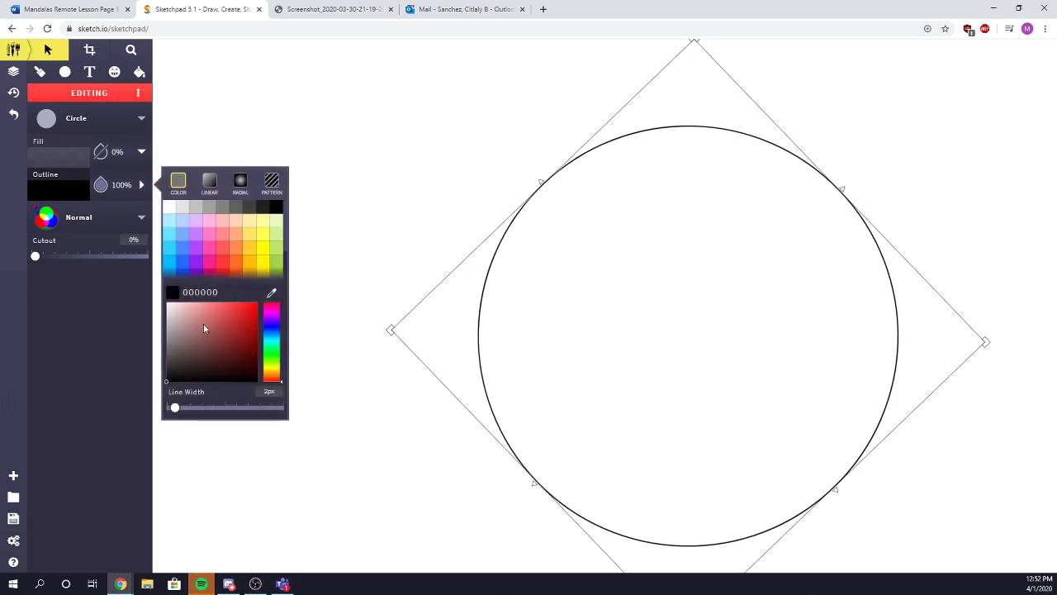
pyautogui.moveTo(175, 411); pyautogui.dragTo(195, 408)
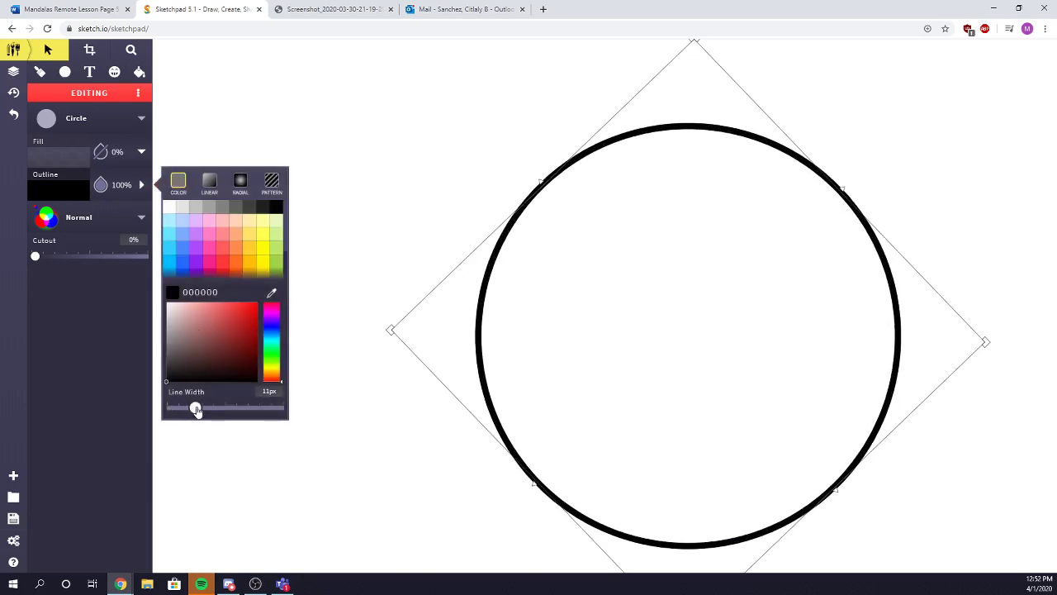
pyautogui.click(275, 220)
pyautogui.click(273, 246)
pyautogui.click(275, 206)
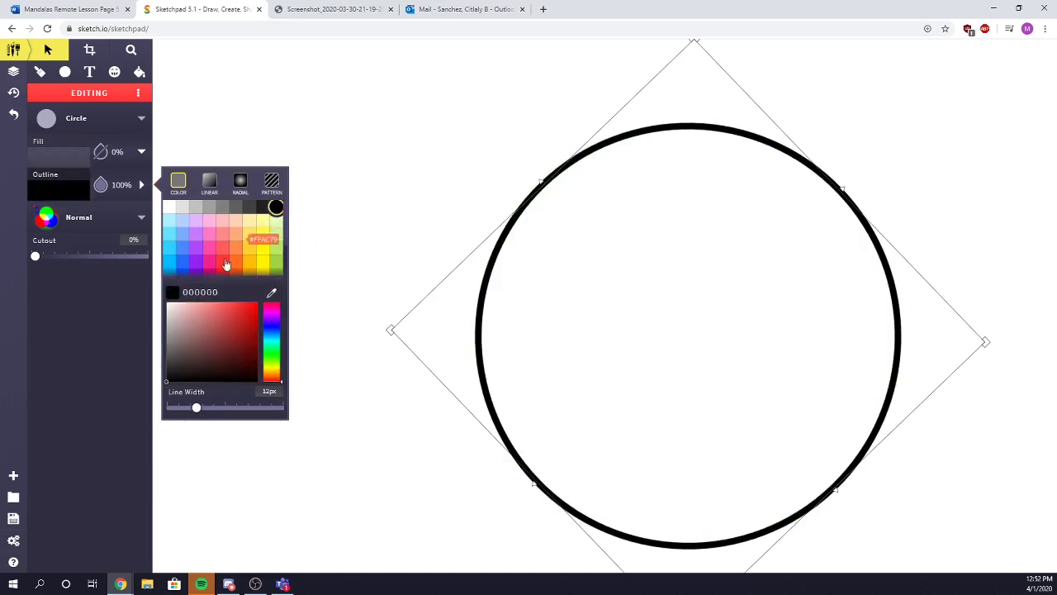
# Choose the Mirror Brush, then nudge the ring slightly upward.
pyautogui.click(39, 74)
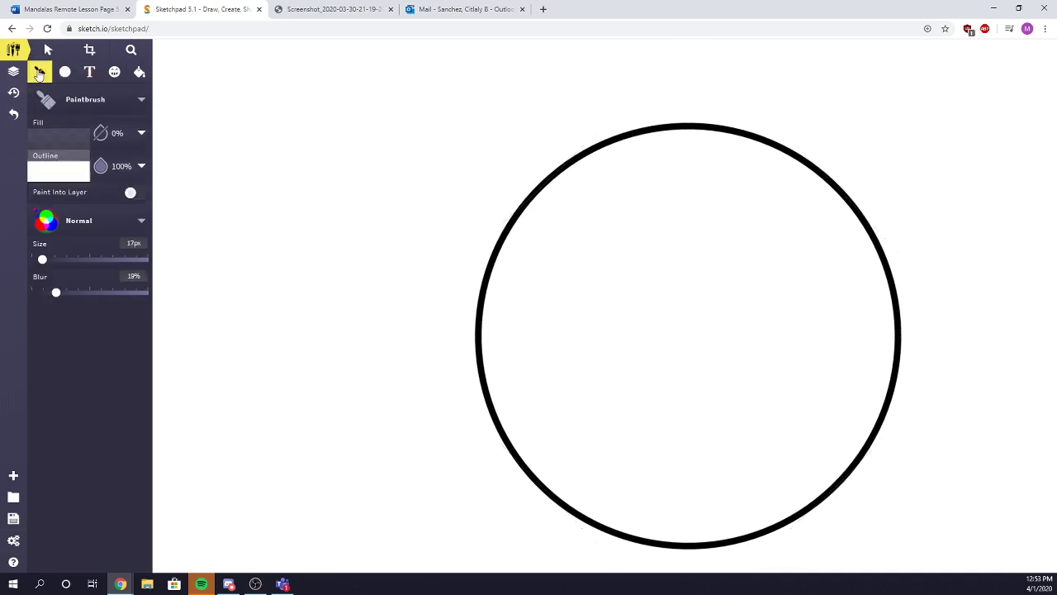
pyautogui.click(122, 101)
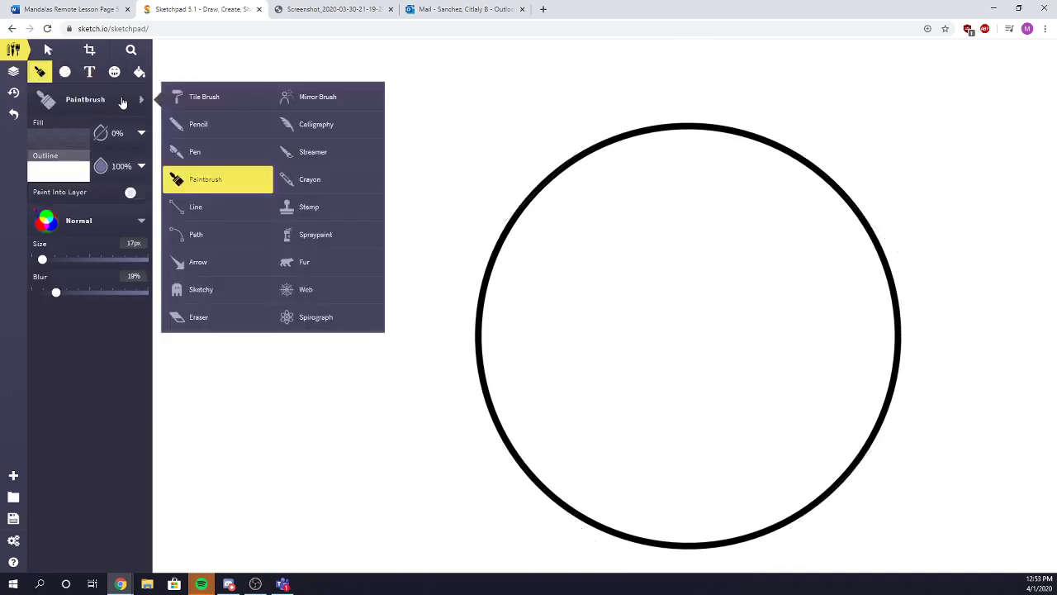
pyautogui.click(319, 97)
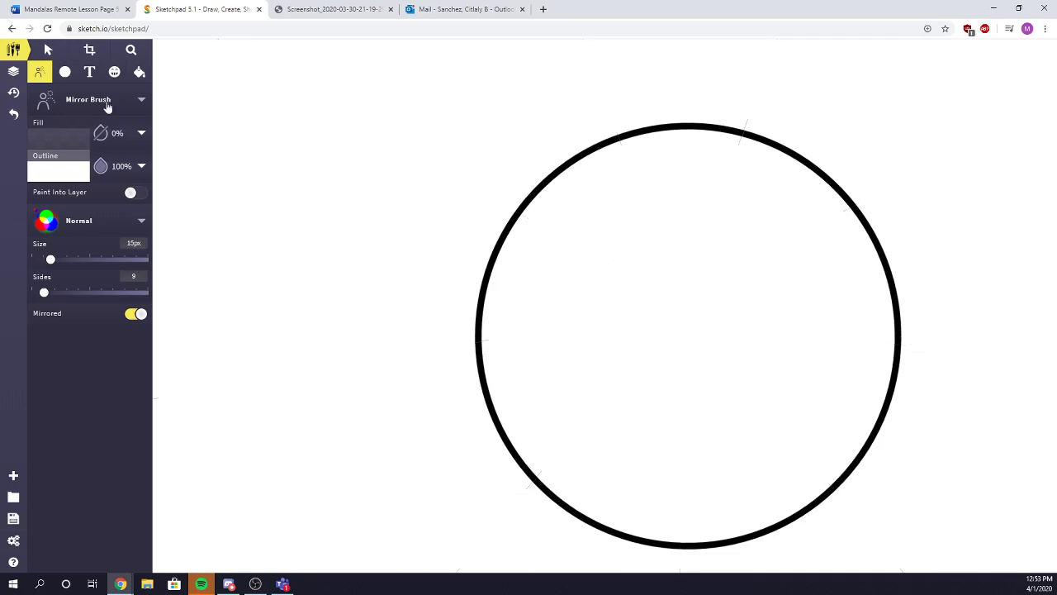
pyautogui.click(48, 49)
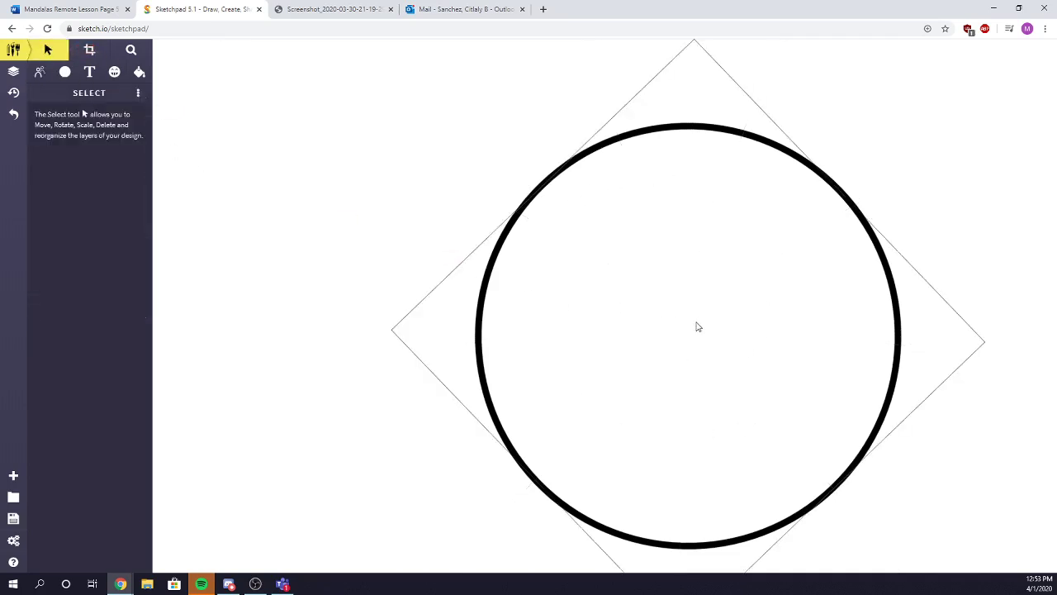
pyautogui.moveTo(698, 327); pyautogui.dragTo(696, 295)
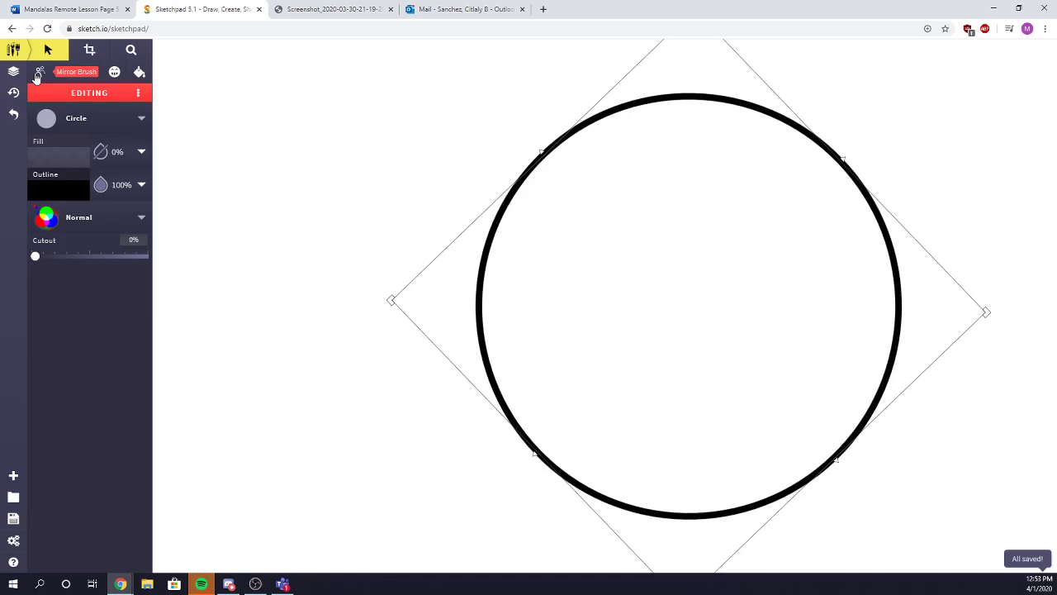
# Set up the nine-sided Mirror Brush with a black outline colour.
pyautogui.click(38, 73)
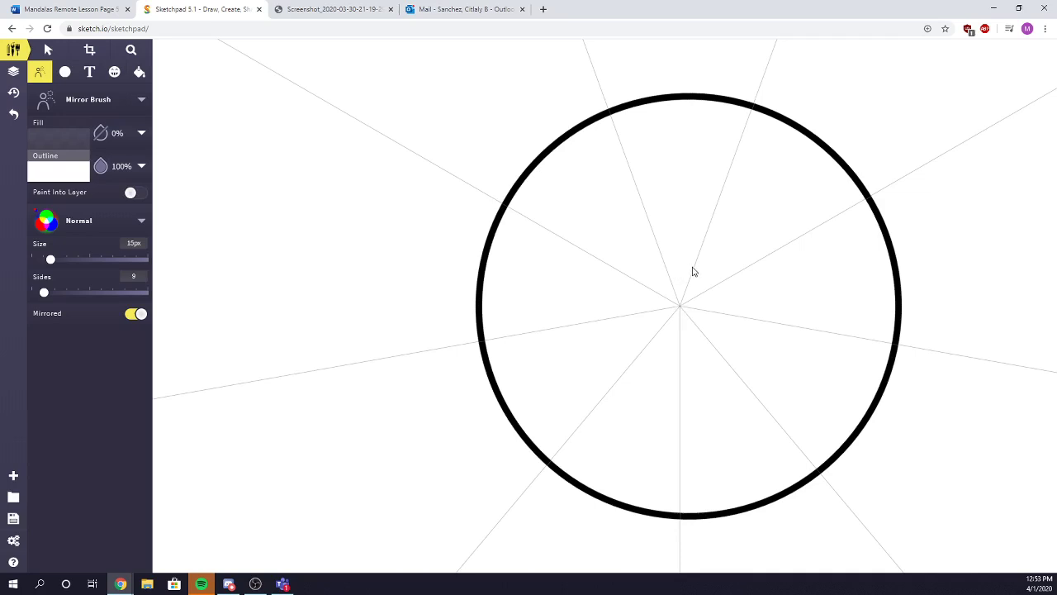
pyautogui.click(83, 100)
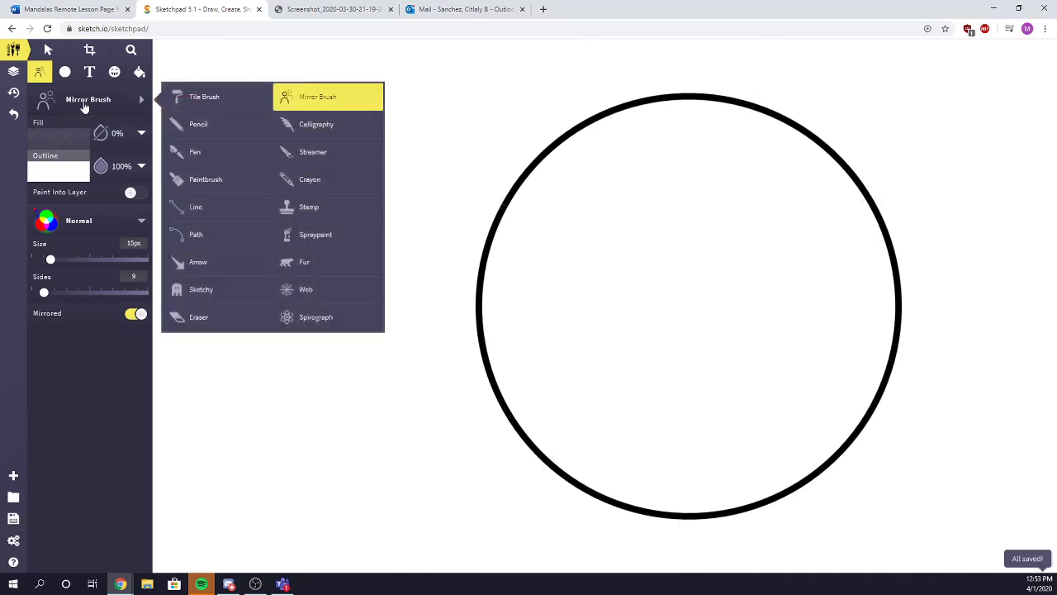
pyautogui.click(320, 101)
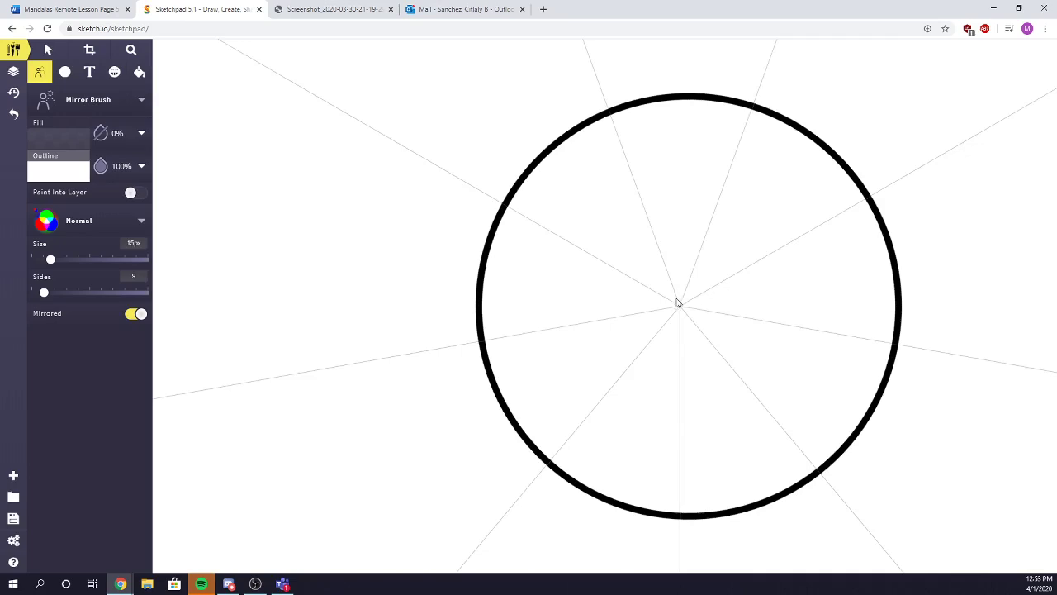
pyautogui.click(50, 171)
pyautogui.click(273, 193)
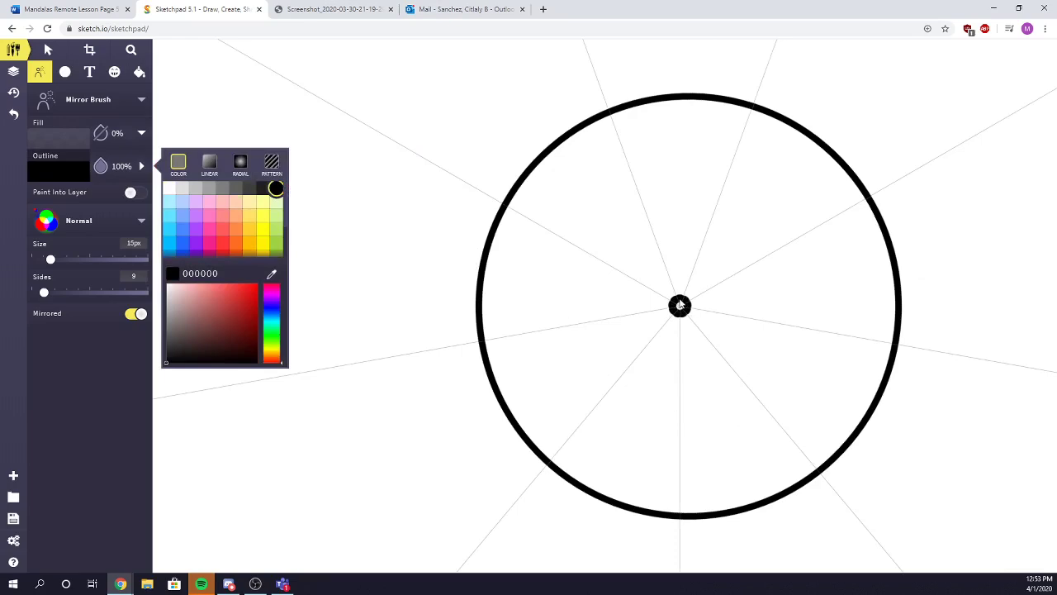
# Draw mirrored central rings, two rings of petal loops, and curled hooks around the rim.
pyautogui.moveTo(677, 263)
pyautogui.mouseDown()
pyautogui.moveTo(713, 280)
pyautogui.moveTo(683, 298)
pyautogui.mouseUp()
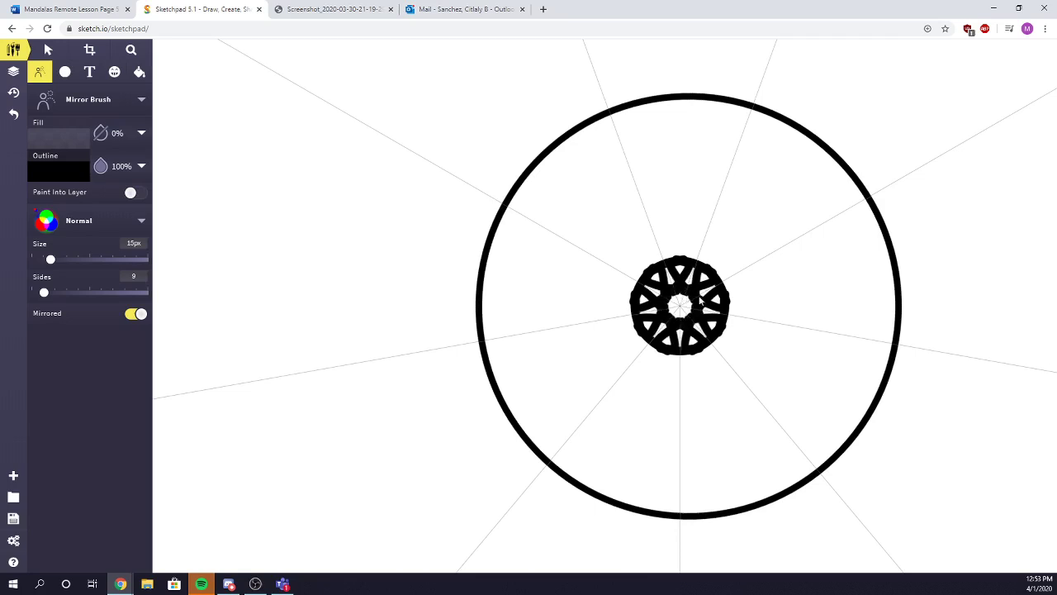
pyautogui.moveTo(686, 256)
pyautogui.mouseDown()
pyautogui.moveTo(708, 224)
pyautogui.moveTo(737, 247)
pyautogui.moveTo(720, 262)
pyautogui.mouseUp()
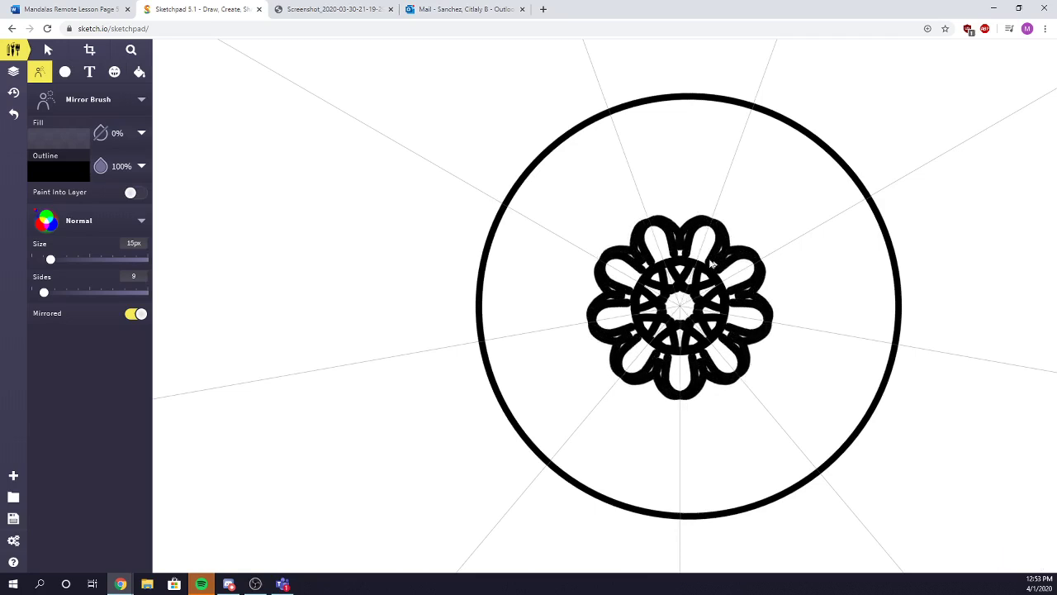
pyautogui.moveTo(650, 221)
pyautogui.mouseDown()
pyautogui.moveTo(642, 202)
pyautogui.moveTo(658, 188)
pyautogui.moveTo(686, 192)
pyautogui.moveTo(686, 224)
pyautogui.moveTo(705, 177)
pyautogui.moveTo(694, 149)
pyautogui.moveTo(704, 124)
pyautogui.moveTo(720, 147)
pyautogui.moveTo(748, 153)
pyautogui.moveTo(730, 121)
pyautogui.moveTo(727, 131)
pyautogui.moveTo(712, 118)
pyautogui.moveTo(654, 122)
pyautogui.moveTo(679, 107)
pyautogui.moveTo(680, 188)
pyautogui.mouseUp()
pyautogui.moveTo(732, 96)
pyautogui.mouseDown()
pyautogui.moveTo(749, 64)
pyautogui.moveTo(756, 104)
pyautogui.moveTo(700, 102)
pyautogui.moveTo(711, 94)
pyautogui.moveTo(694, 53)
pyautogui.moveTo(681, 94)
pyautogui.mouseUp()
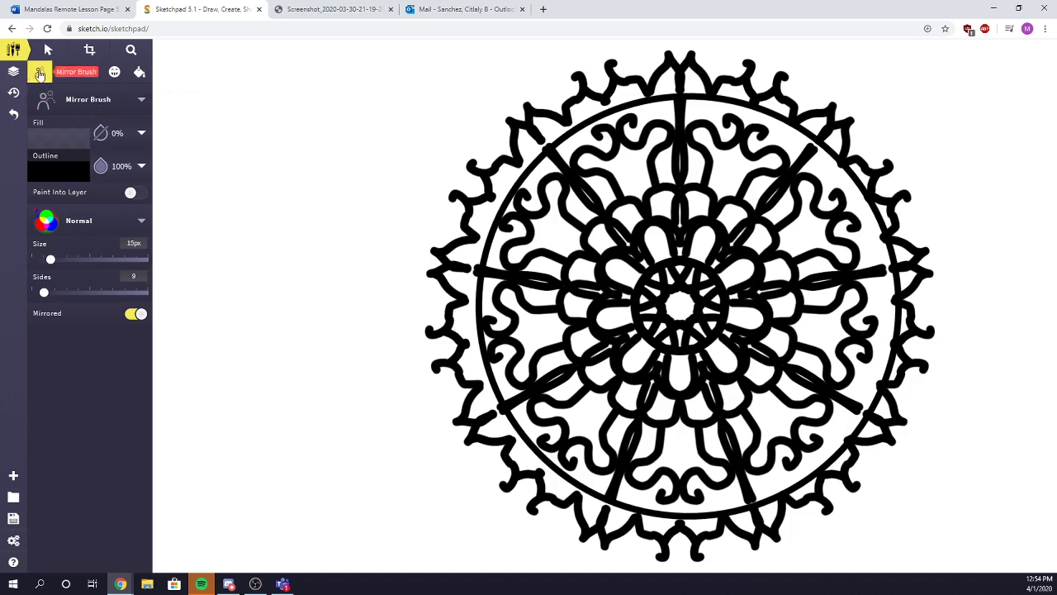
# Paint a soft dark red (ac0000) 105px stroke from the mandala's centre upward.
pyautogui.click(83, 106)
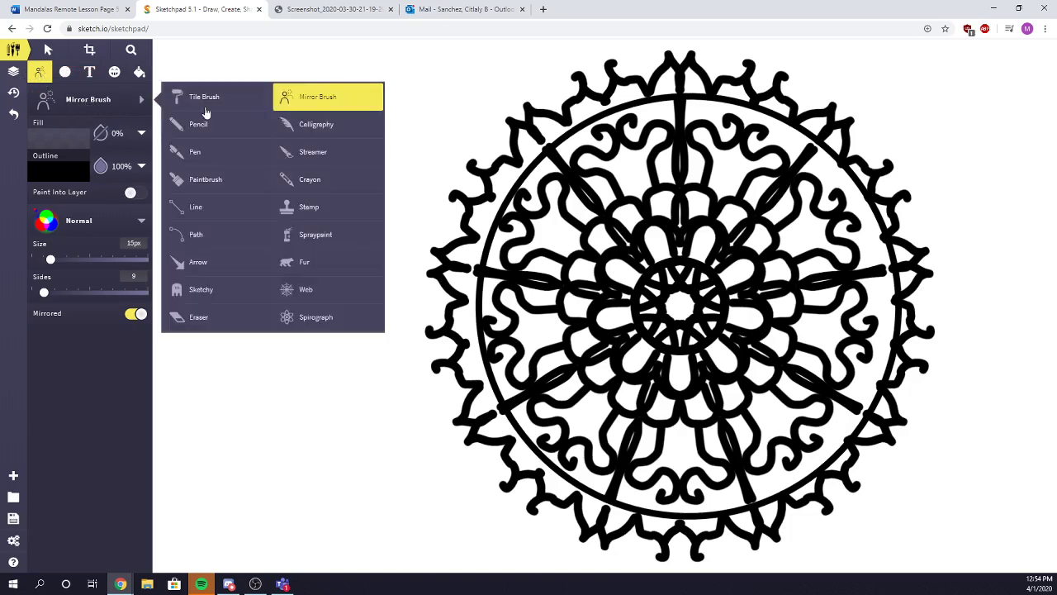
pyautogui.click(208, 185)
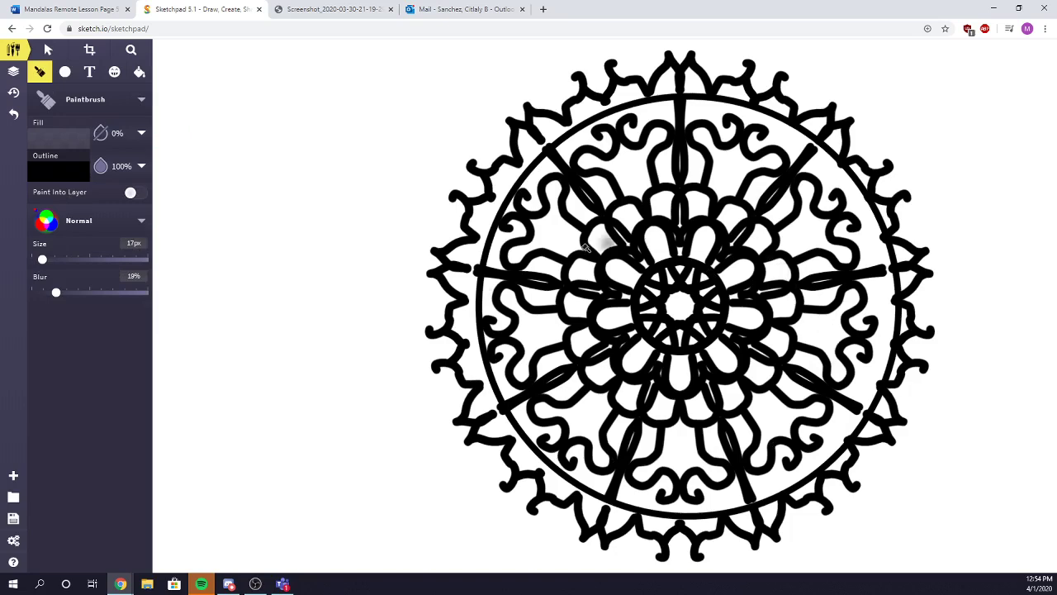
pyautogui.click(56, 171)
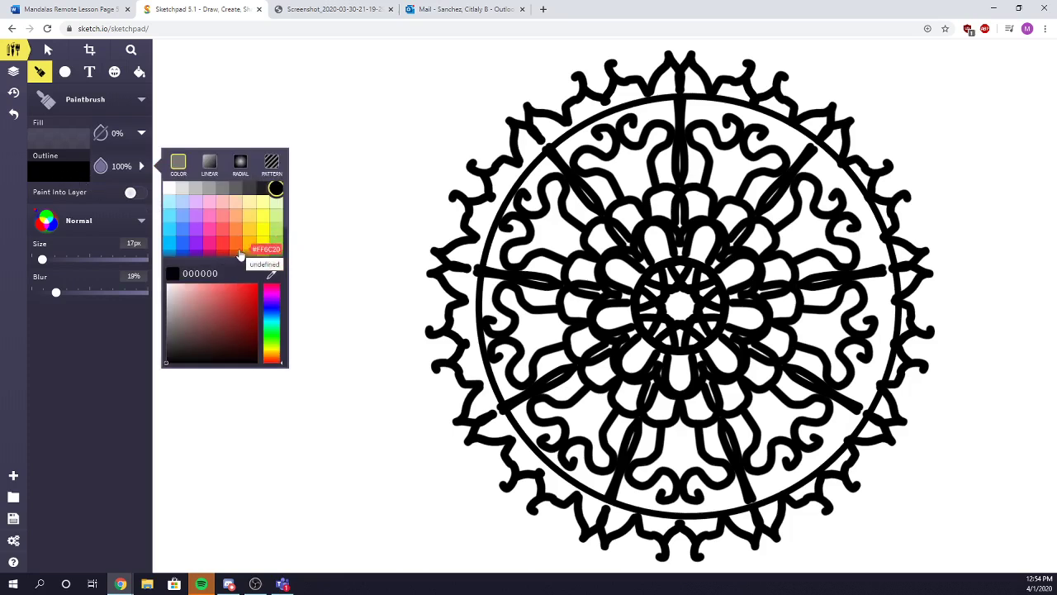
pyautogui.scroll(-1, 232, 244)
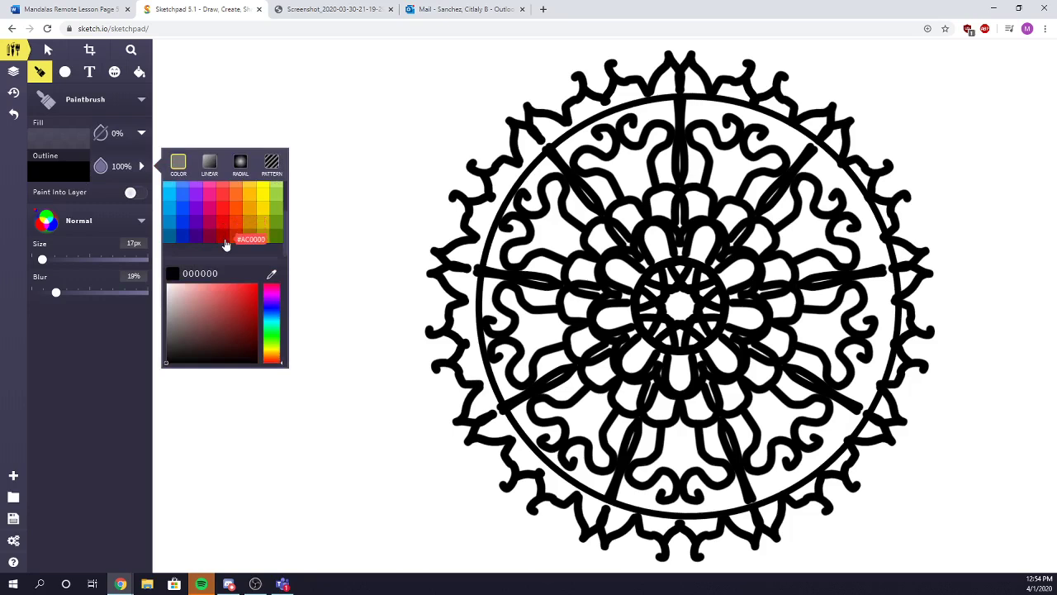
pyautogui.click(223, 239)
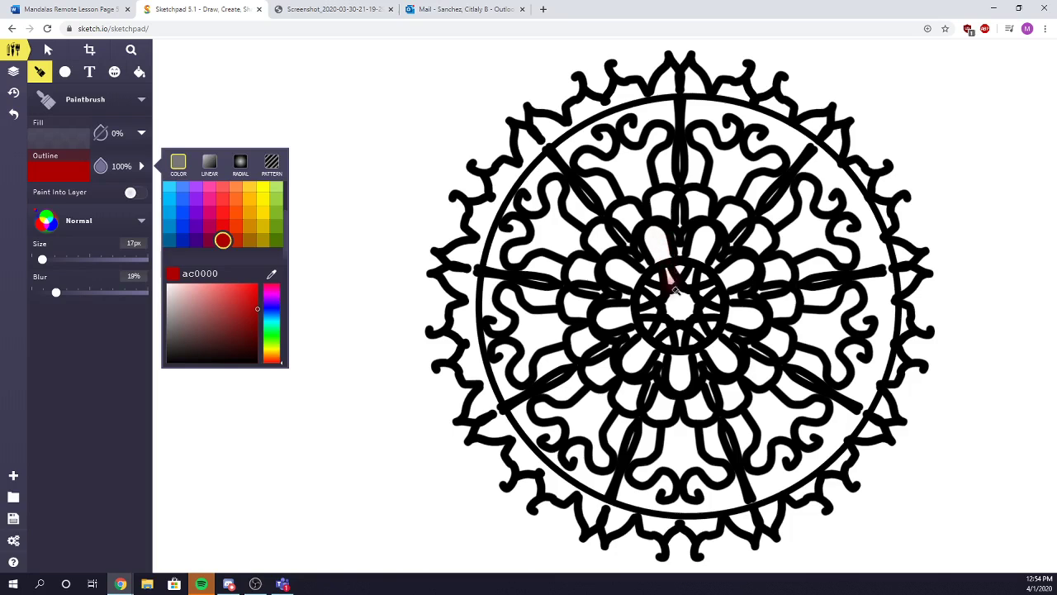
pyautogui.moveTo(42, 259)
pyautogui.mouseDown()
pyautogui.moveTo(76, 260)
pyautogui.moveTo(48, 261)
pyautogui.moveTo(72, 262)
pyautogui.moveTo(76, 293)
pyautogui.moveTo(57, 294)
pyautogui.moveTo(80, 259)
pyautogui.mouseUp()
pyautogui.moveTo(687, 281)
pyautogui.mouseDown()
pyautogui.moveTo(680, 305)
pyautogui.moveTo(665, 116)
pyautogui.moveTo(578, 112)
pyautogui.moveTo(608, 205)
pyautogui.moveTo(665, 296)
pyautogui.moveTo(636, 173)
pyautogui.moveTo(601, 152)
pyautogui.mouseUp()
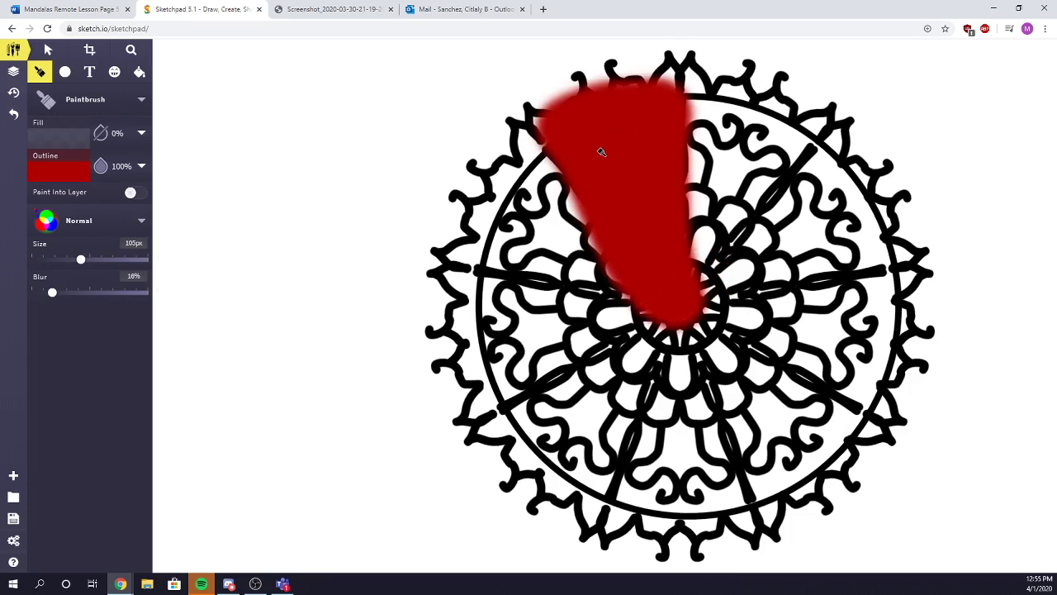
# Extend and widen the red patch to the mandala's top, undoing stray strokes.
pyautogui.moveTo(633, 111)
pyautogui.mouseDown()
pyautogui.moveTo(665, 99)
pyautogui.moveTo(651, 138)
pyautogui.mouseUp()
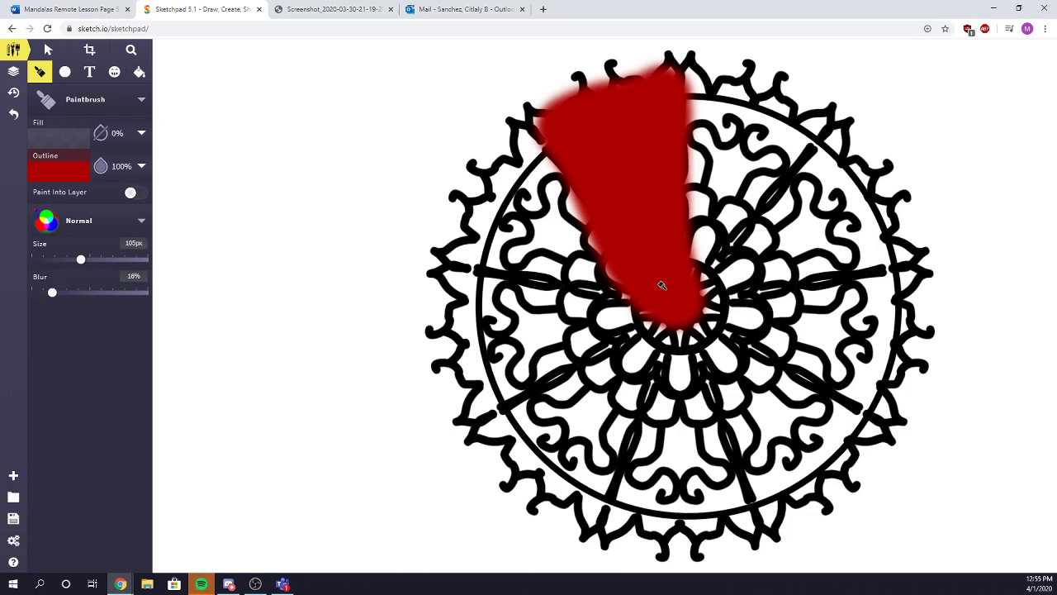
pyautogui.moveTo(674, 277); pyautogui.dragTo(673, 150)
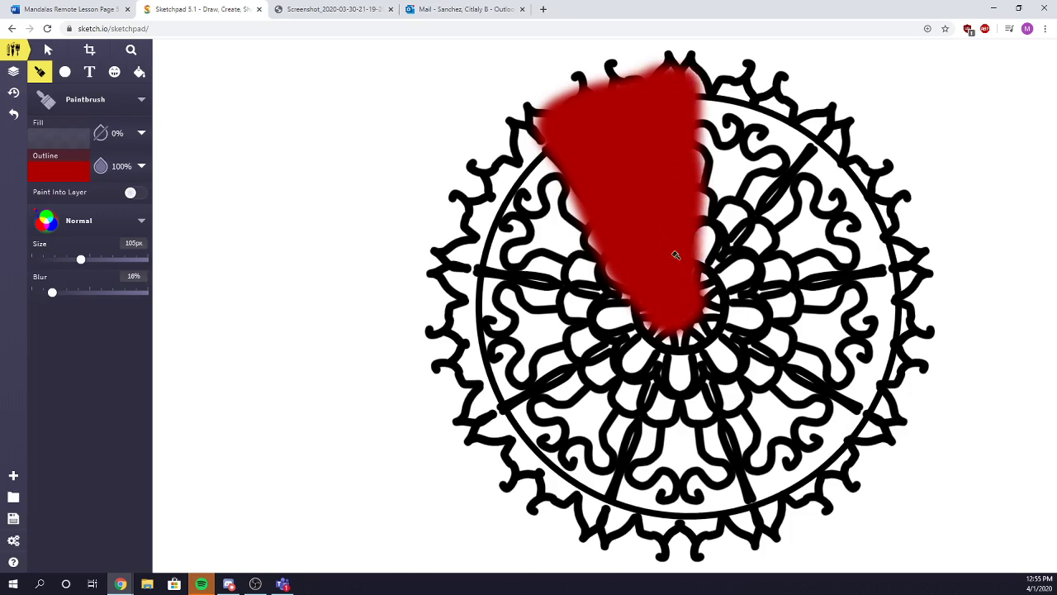
pyautogui.moveTo(679, 289); pyautogui.dragTo(496, 157)
pyautogui.hotkey('ctrl', 'z')
pyautogui.click(790, 324)
pyautogui.hotkey('ctrl', 'z')
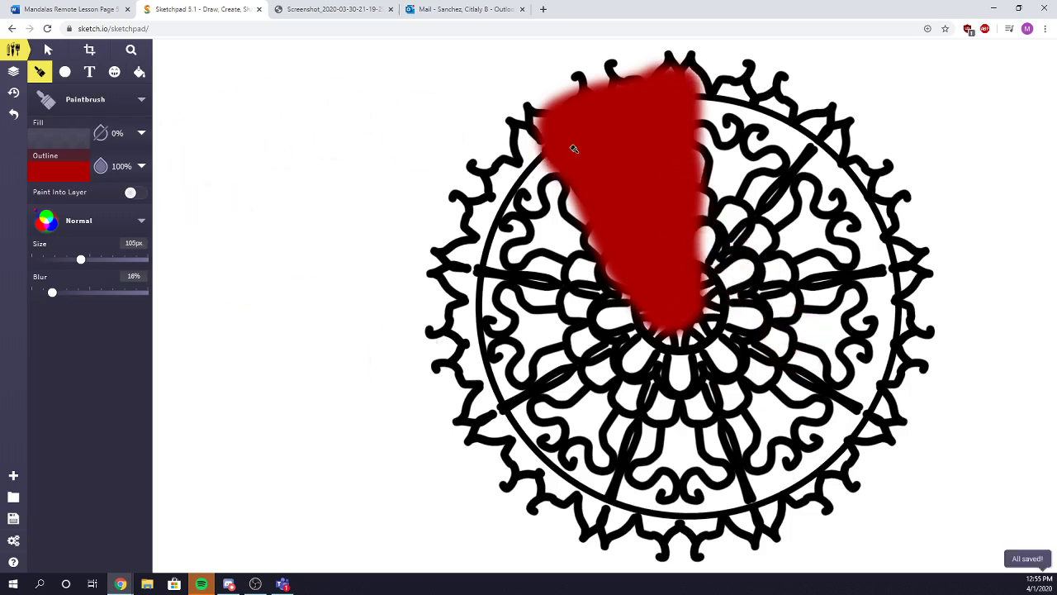
pyautogui.moveTo(563, 144)
pyautogui.mouseDown()
pyautogui.moveTo(582, 202)
pyautogui.moveTo(666, 290)
pyautogui.mouseUp()
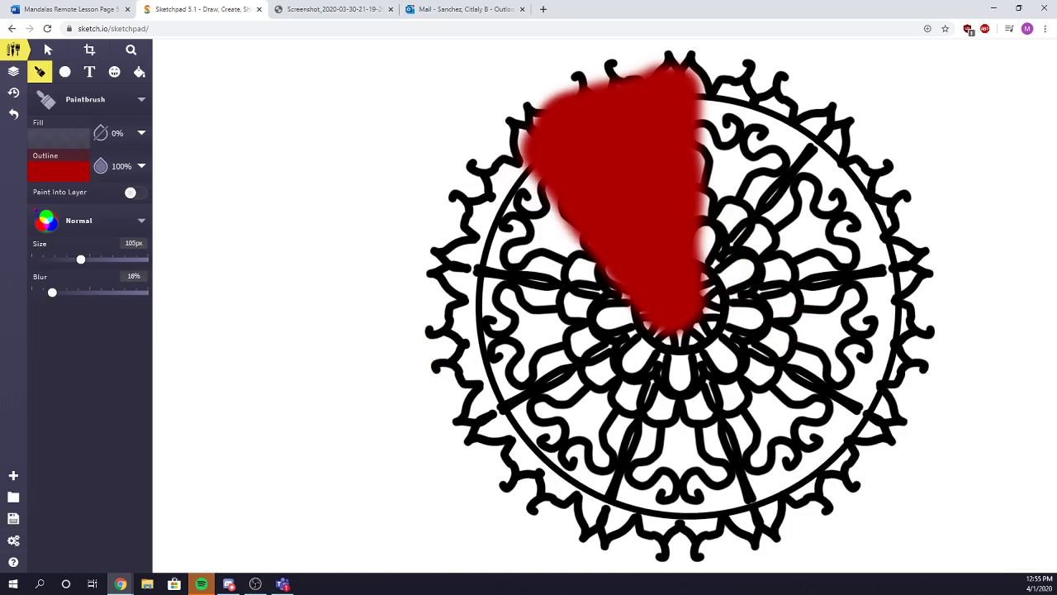
# Paint an orange (ff5103) wedge to the right of the red.
pyautogui.click(81, 175)
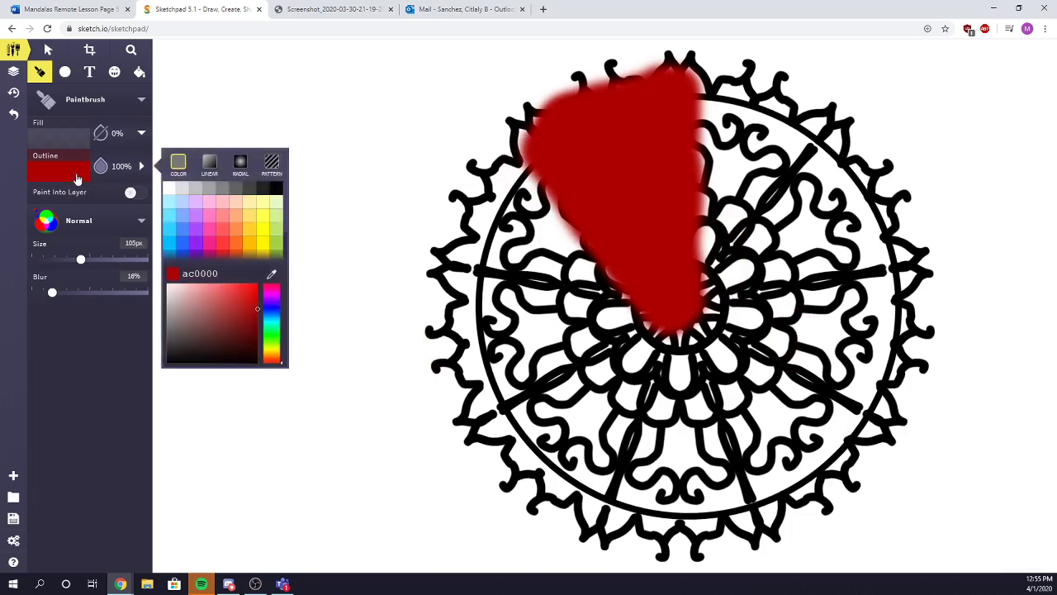
pyautogui.click(236, 259)
pyautogui.moveTo(730, 137)
pyautogui.mouseDown()
pyautogui.moveTo(718, 99)
pyautogui.moveTo(688, 295)
pyautogui.moveTo(787, 202)
pyautogui.moveTo(807, 146)
pyautogui.moveTo(743, 106)
pyautogui.moveTo(752, 185)
pyautogui.mouseUp()
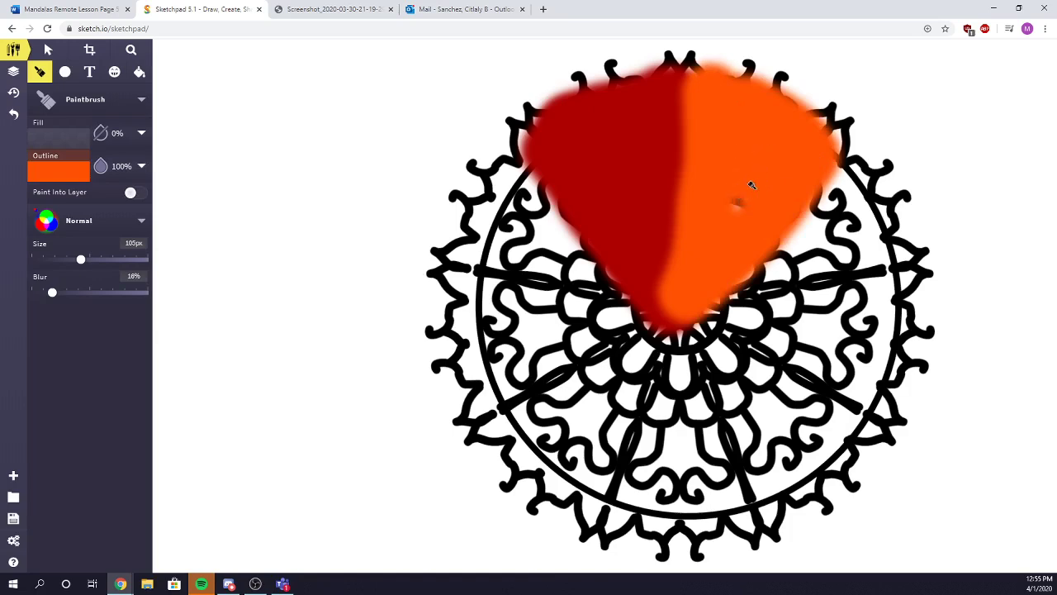
# Paint a yellow (ffdc00) wedge down the right side, then set the brush to green 83b925.
pyautogui.click(61, 171)
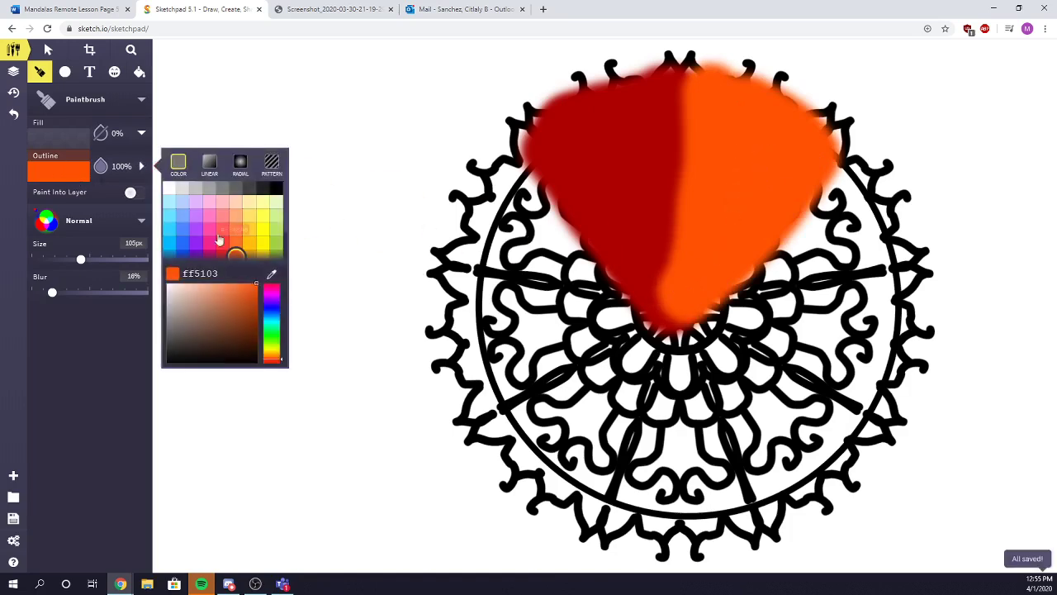
pyautogui.click(266, 259)
pyautogui.moveTo(696, 306)
pyautogui.mouseDown()
pyautogui.moveTo(840, 191)
pyautogui.moveTo(865, 224)
pyautogui.moveTo(882, 320)
pyautogui.moveTo(790, 335)
pyautogui.moveTo(701, 329)
pyautogui.moveTo(810, 316)
pyautogui.moveTo(876, 276)
pyautogui.moveTo(820, 266)
pyautogui.mouseUp()
pyautogui.moveTo(694, 326); pyautogui.dragTo(876, 341)
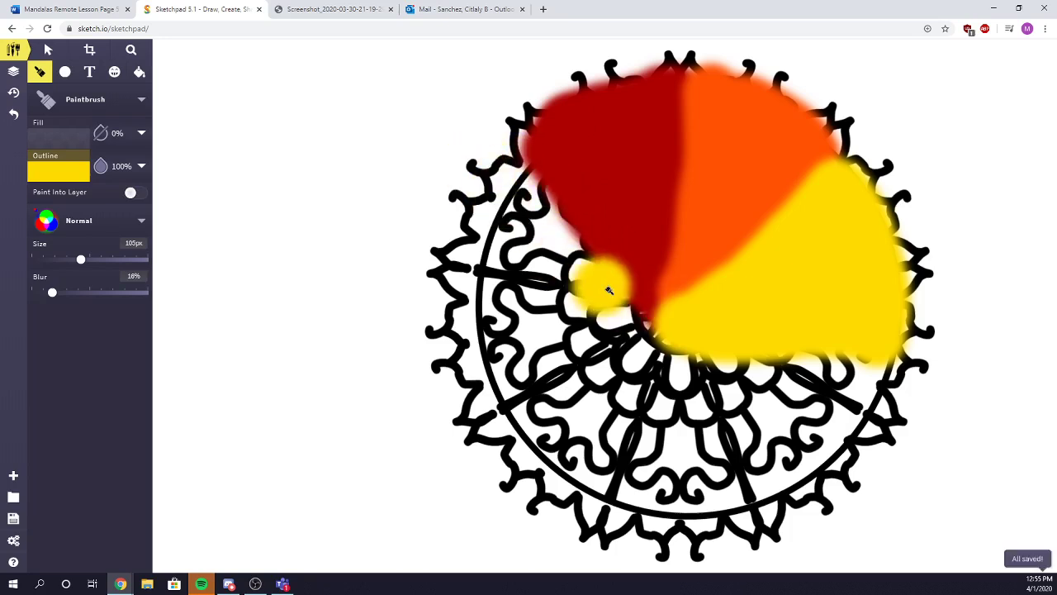
pyautogui.click(60, 174)
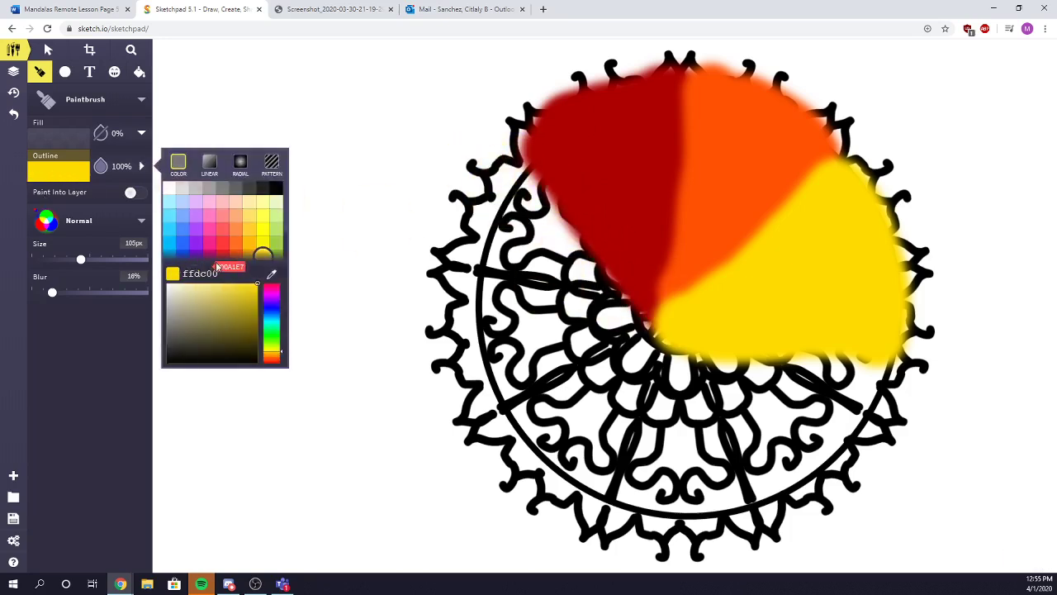
pyautogui.click(281, 261)
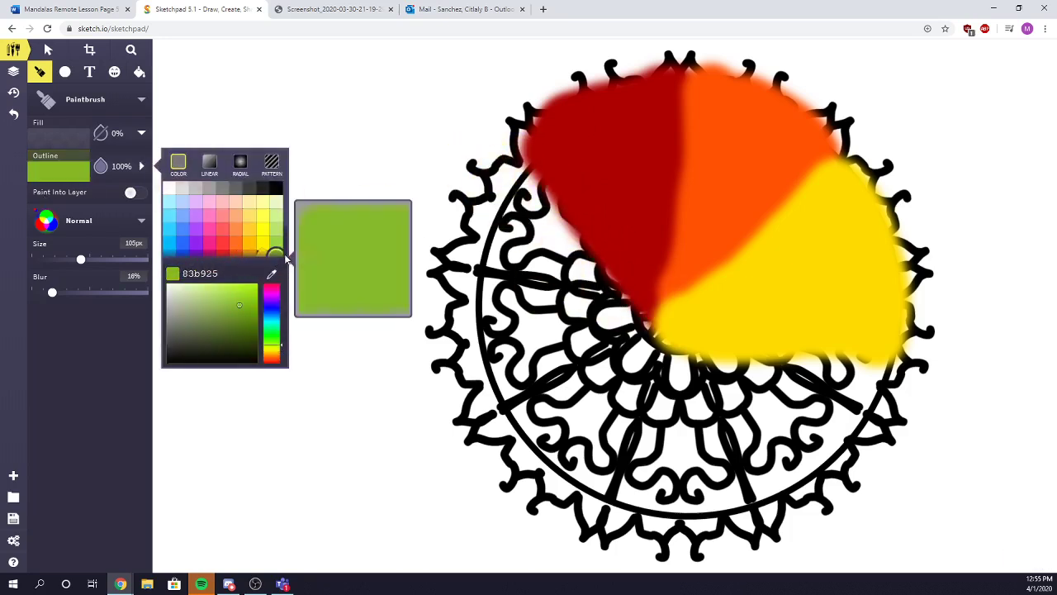
# Paint a green wedge below the yellow and a blue (2469FF) wedge below the centre.
pyautogui.moveTo(686, 351)
pyautogui.mouseDown()
pyautogui.moveTo(764, 505)
pyautogui.moveTo(880, 372)
pyautogui.moveTo(772, 369)
pyautogui.moveTo(679, 348)
pyautogui.moveTo(828, 364)
pyautogui.moveTo(723, 401)
pyautogui.moveTo(805, 409)
pyautogui.mouseUp()
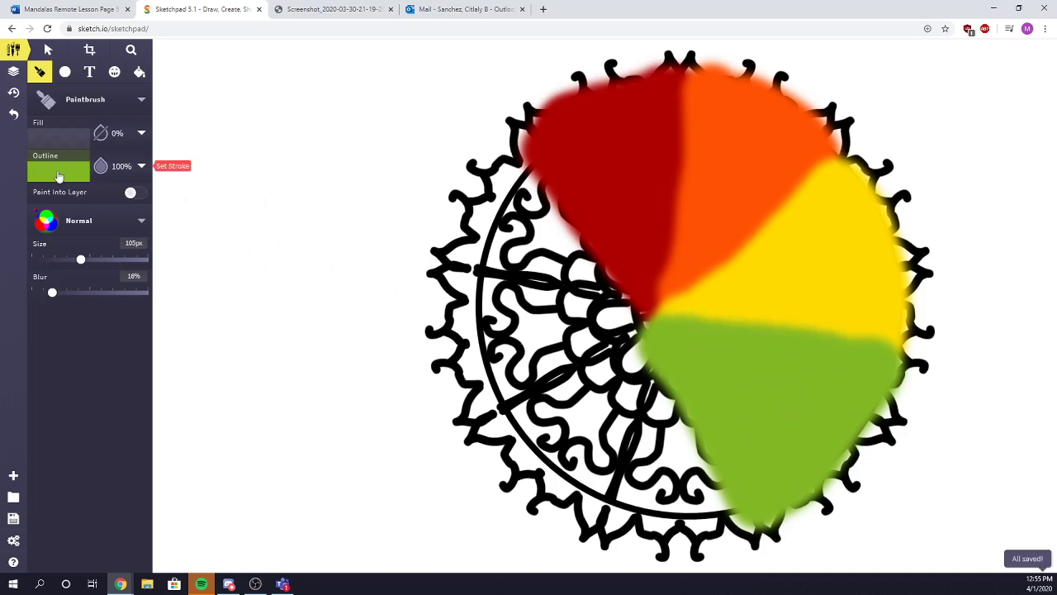
pyautogui.click(64, 176)
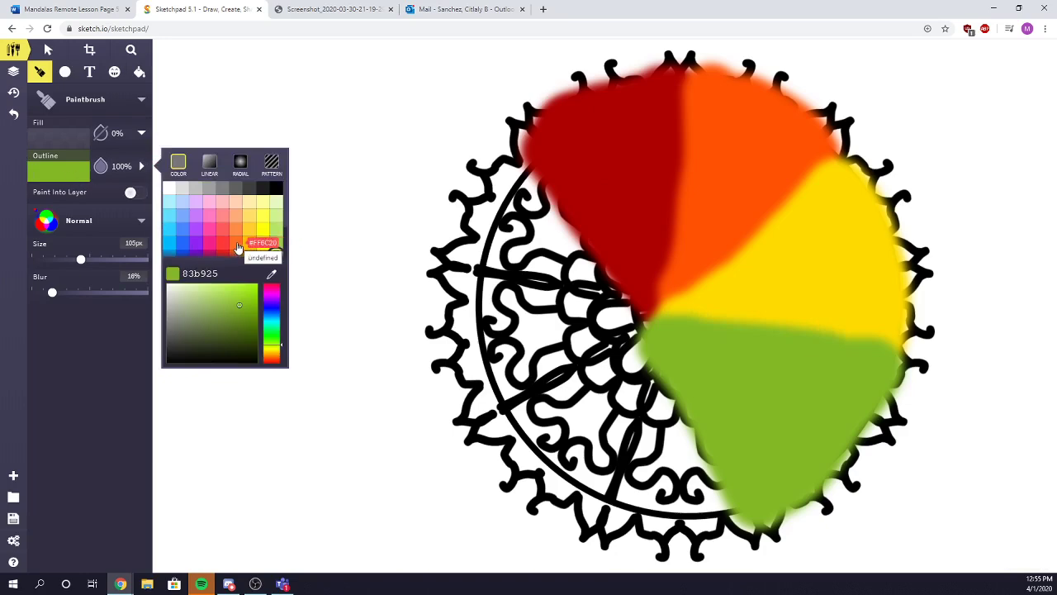
pyautogui.click(183, 248)
pyautogui.click(583, 310)
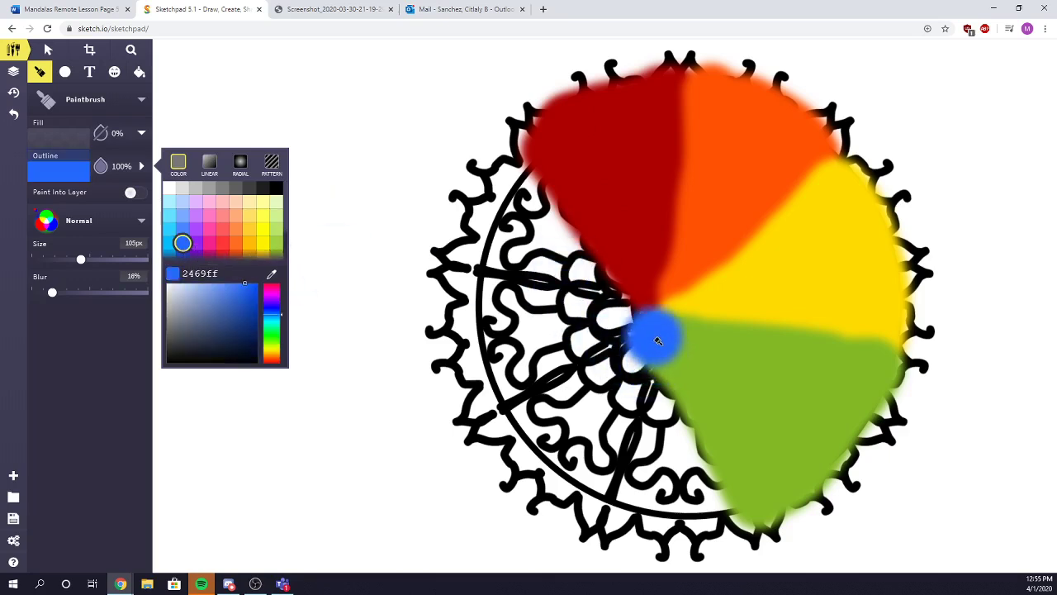
pyautogui.moveTo(665, 346)
pyautogui.mouseDown()
pyautogui.moveTo(644, 446)
pyautogui.moveTo(647, 496)
pyautogui.moveTo(706, 500)
pyautogui.moveTo(649, 332)
pyautogui.moveTo(548, 440)
pyautogui.moveTo(620, 489)
pyautogui.moveTo(622, 400)
pyautogui.mouseUp()
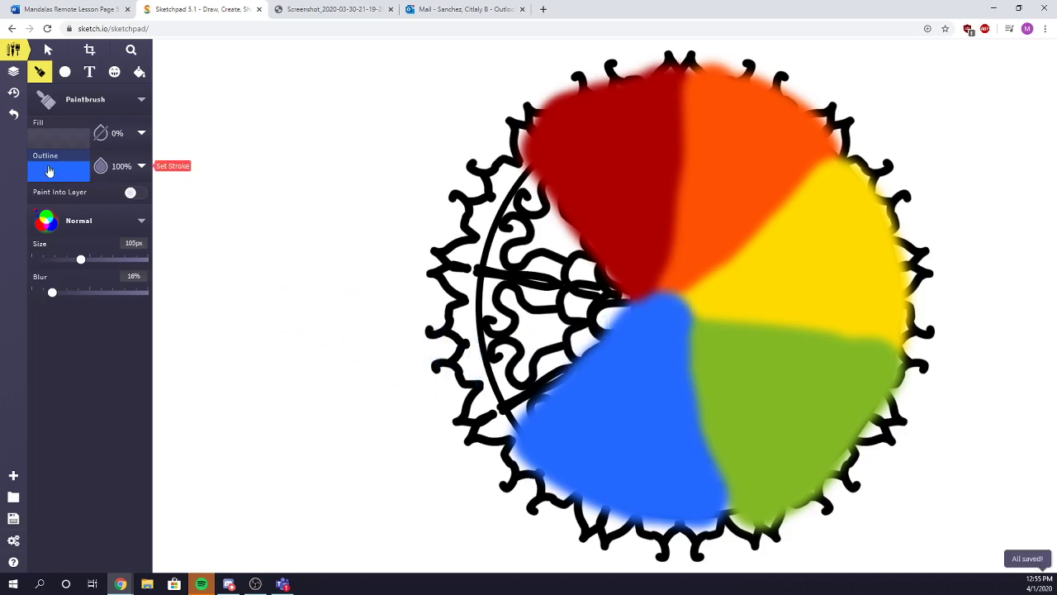
# Paint a purple (7607D8) wedge on the wheel's left side.
pyautogui.click(48, 170)
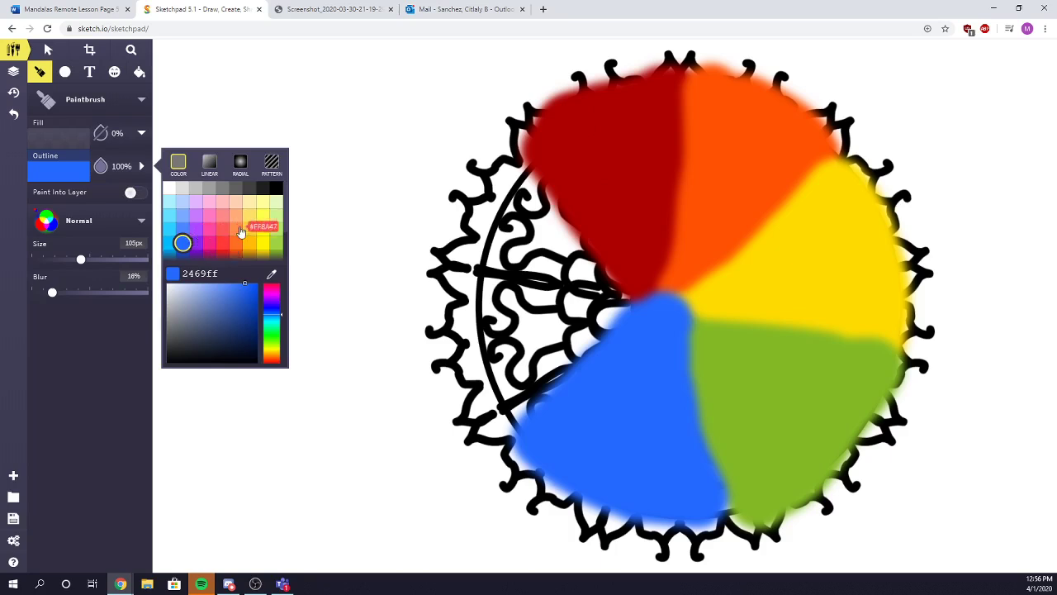
pyautogui.click(197, 253)
pyautogui.moveTo(528, 216)
pyautogui.mouseDown()
pyautogui.moveTo(495, 261)
pyautogui.moveTo(514, 281)
pyautogui.moveTo(617, 304)
pyautogui.moveTo(512, 402)
pyautogui.moveTo(485, 352)
pyautogui.moveTo(478, 289)
pyautogui.moveTo(510, 348)
pyautogui.moveTo(467, 304)
pyautogui.moveTo(467, 276)
pyautogui.moveTo(486, 397)
pyautogui.moveTo(508, 422)
pyautogui.mouseUp()
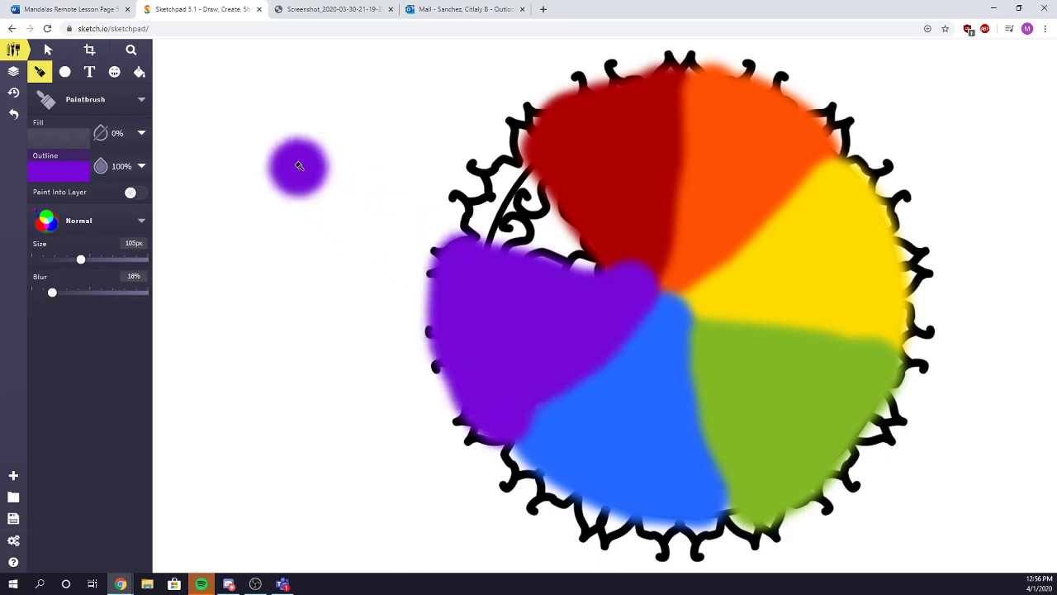
# Extend the dark red wedge over the upper-left squiggles.
pyautogui.click(142, 166)
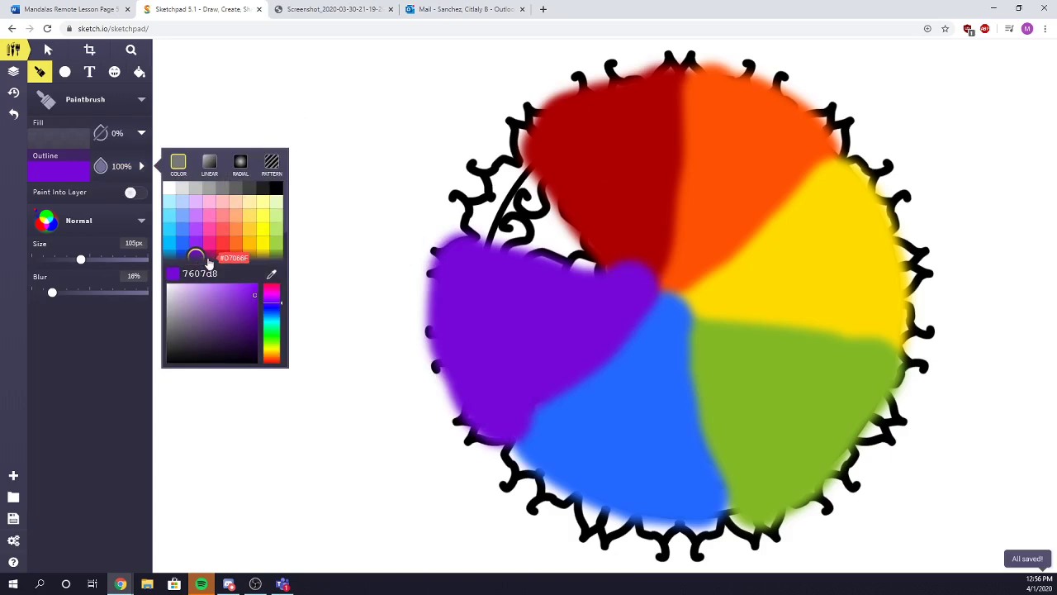
pyautogui.scroll(-2, 225, 259)
pyautogui.moveTo(222, 240)
pyautogui.mouseDown()
pyautogui.moveTo(496, 201)
pyautogui.moveTo(506, 175)
pyautogui.moveTo(582, 229)
pyautogui.mouseUp()
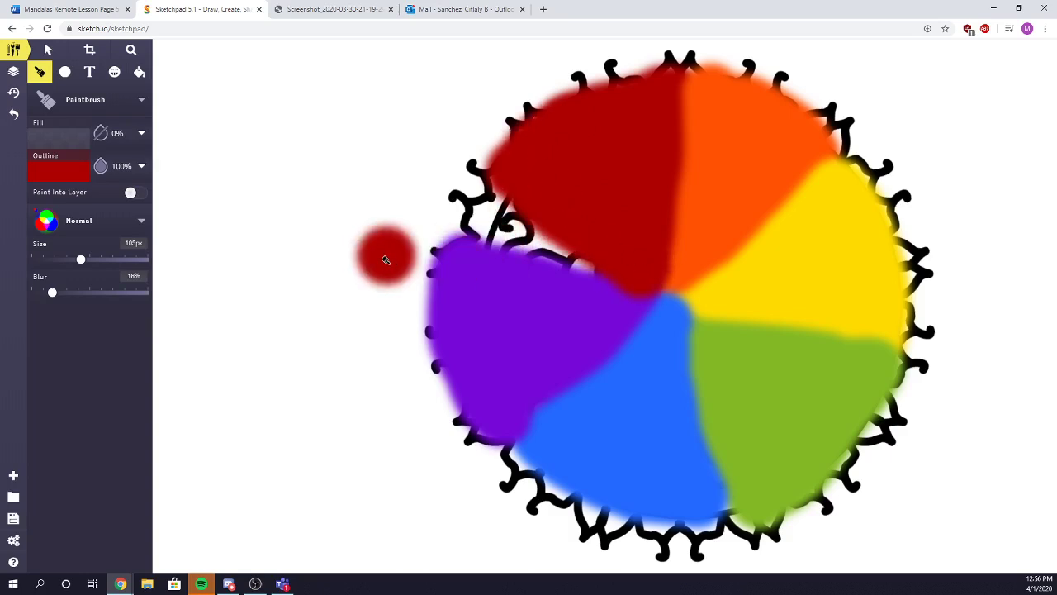
pyautogui.moveTo(545, 205)
pyautogui.mouseDown()
pyautogui.moveTo(508, 200)
pyautogui.moveTo(653, 276)
pyautogui.mouseUp()
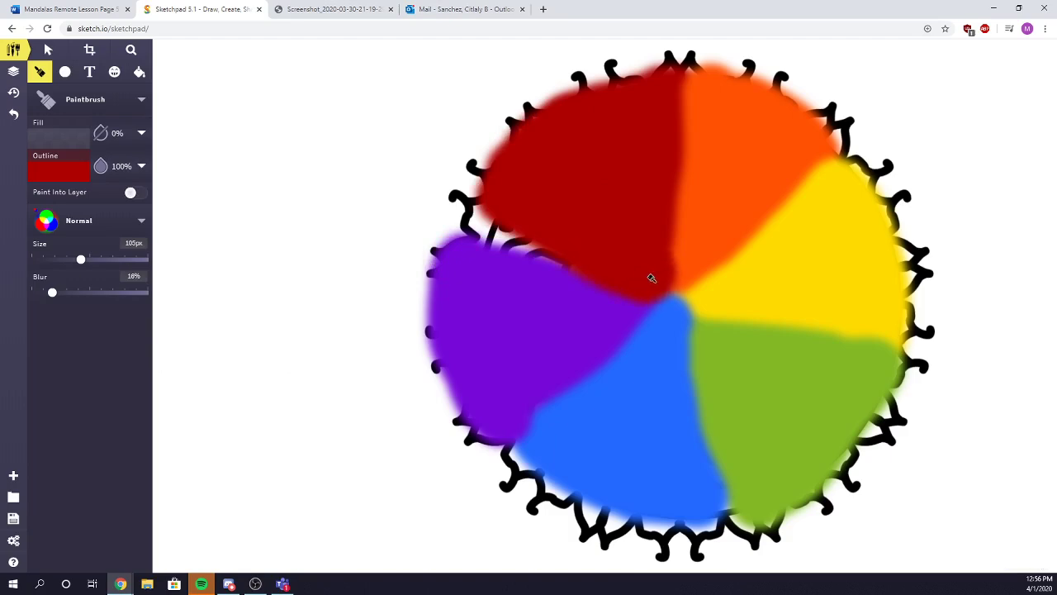
# Touch up the purple edges near the red wedge and the green wedge near the centre.
pyautogui.click(62, 175)
pyautogui.click(196, 250)
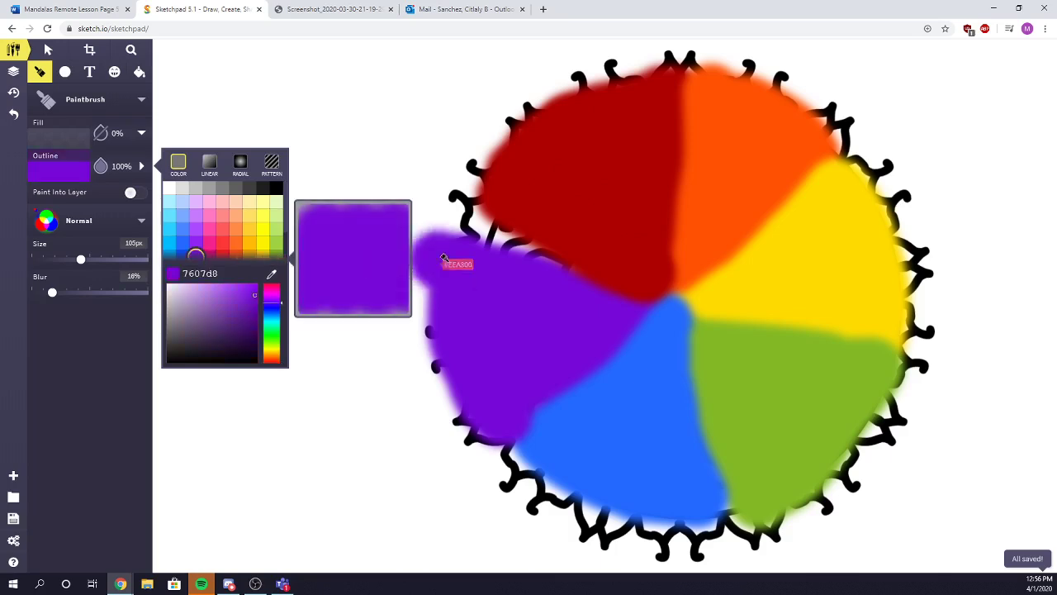
pyautogui.moveTo(480, 240); pyautogui.dragTo(645, 297)
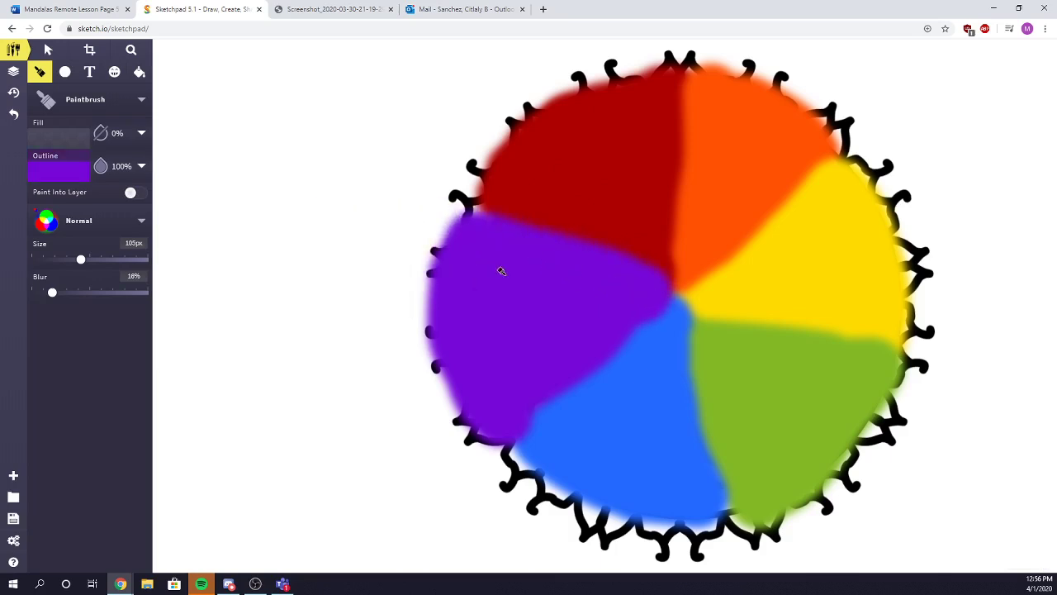
pyautogui.moveTo(482, 231); pyautogui.dragTo(421, 266)
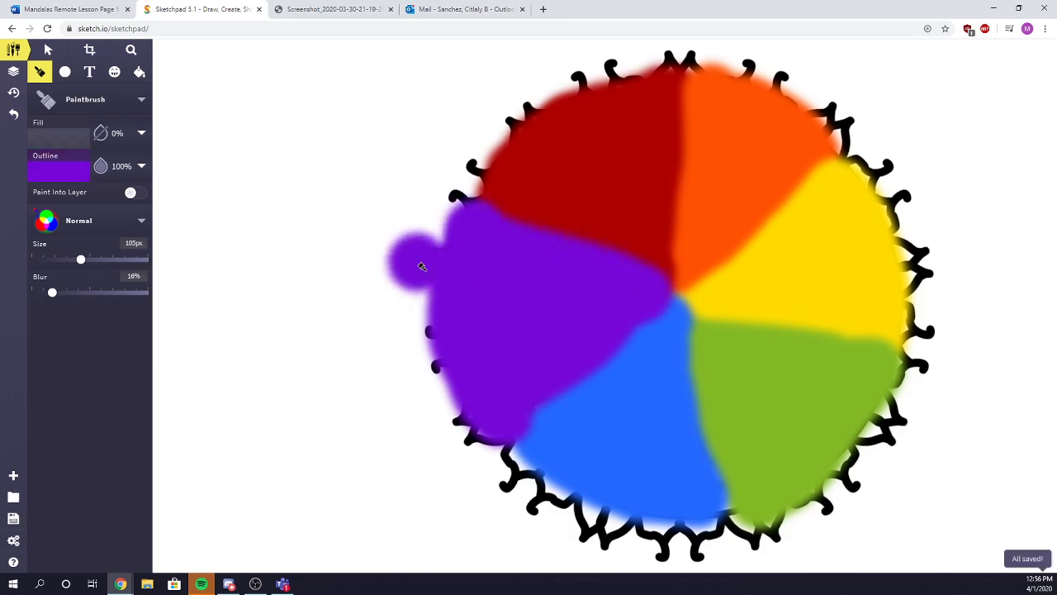
pyautogui.click(64, 178)
pyautogui.click(274, 253)
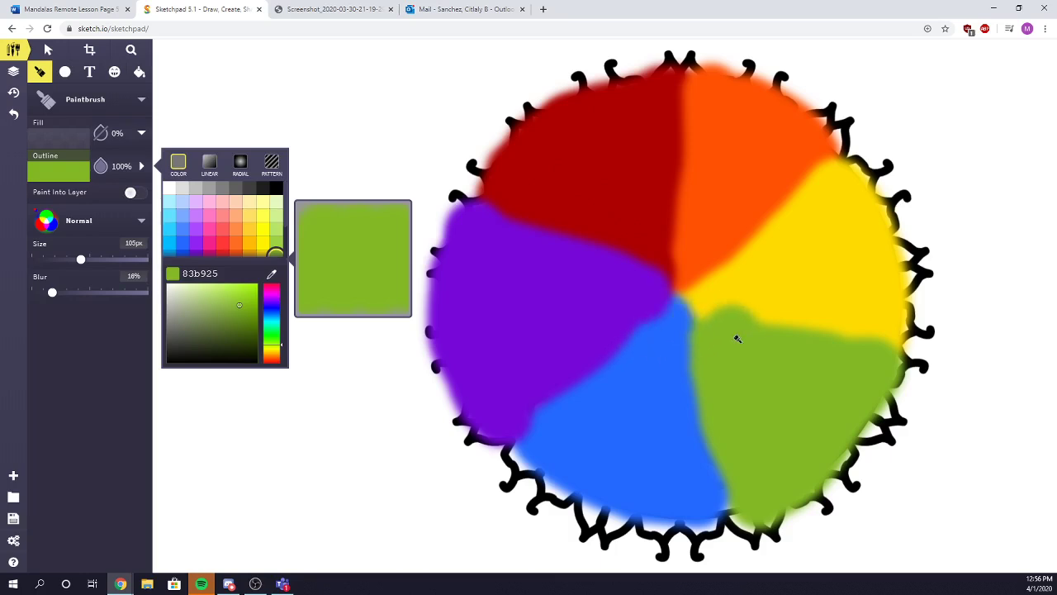
pyautogui.moveTo(737, 338)
pyautogui.mouseDown()
pyautogui.moveTo(706, 323)
pyautogui.moveTo(886, 355)
pyautogui.mouseUp()
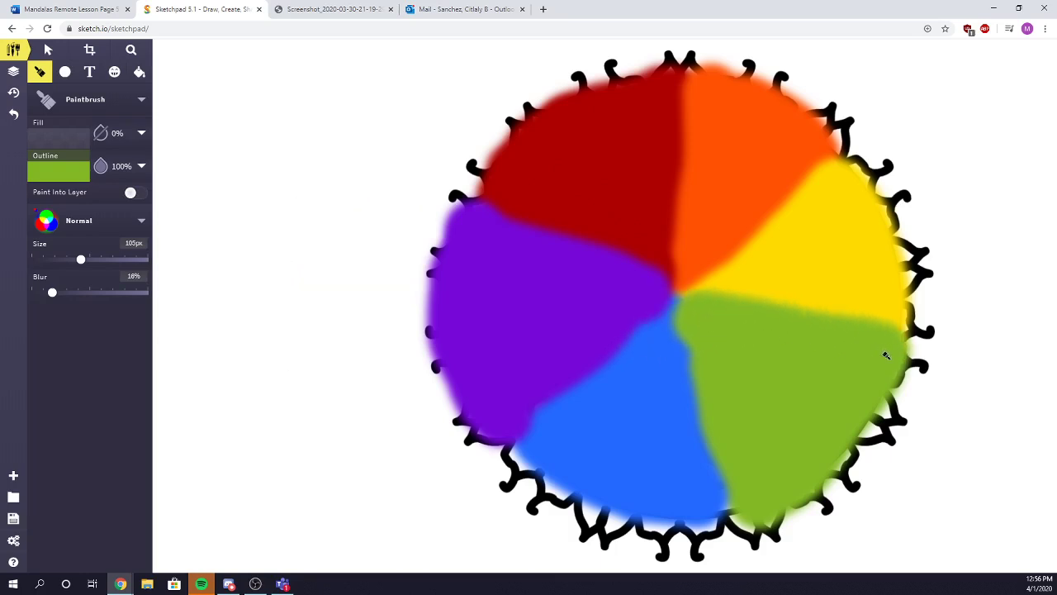
# Move the Circle layer and all ten Mirror Brush layers to the top of the layer list.
pyautogui.click(14, 72)
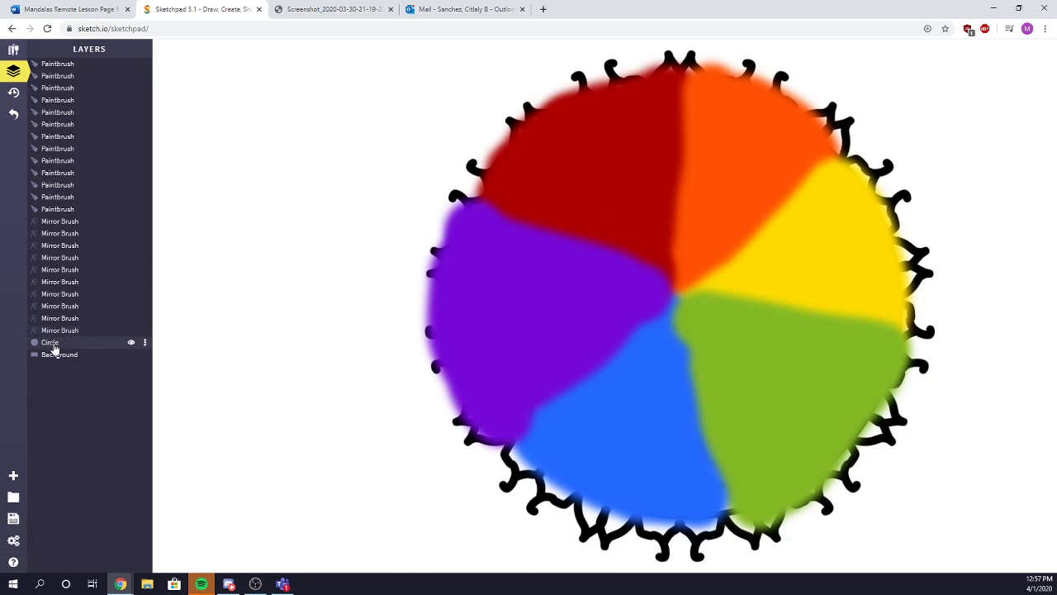
pyautogui.moveTo(54, 349); pyautogui.dragTo(123, 64)
pyautogui.moveTo(47, 345); pyautogui.dragTo(93, 66)
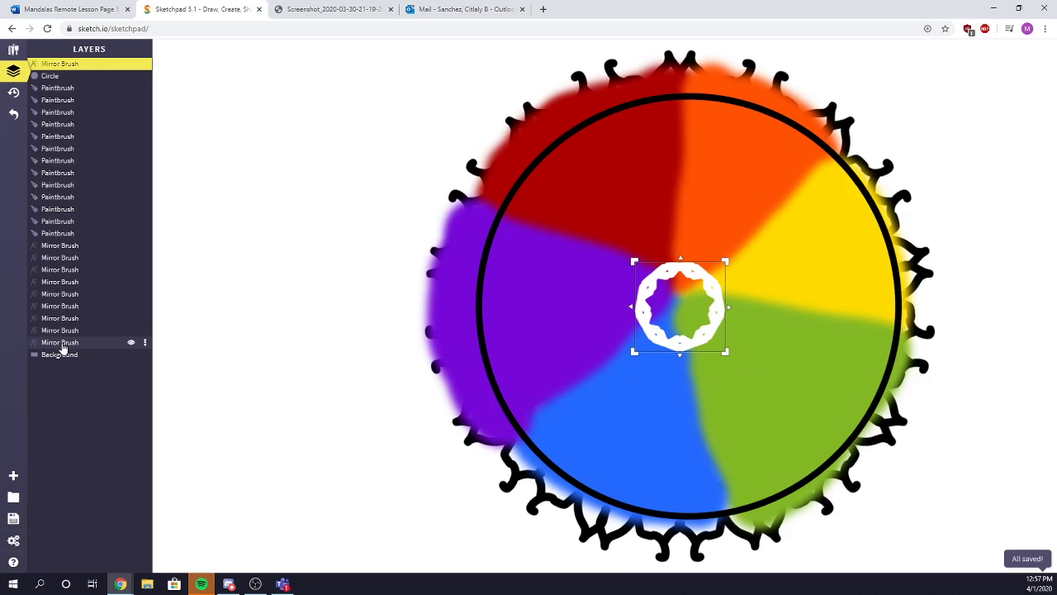
pyautogui.moveTo(63, 344); pyautogui.dragTo(91, 64)
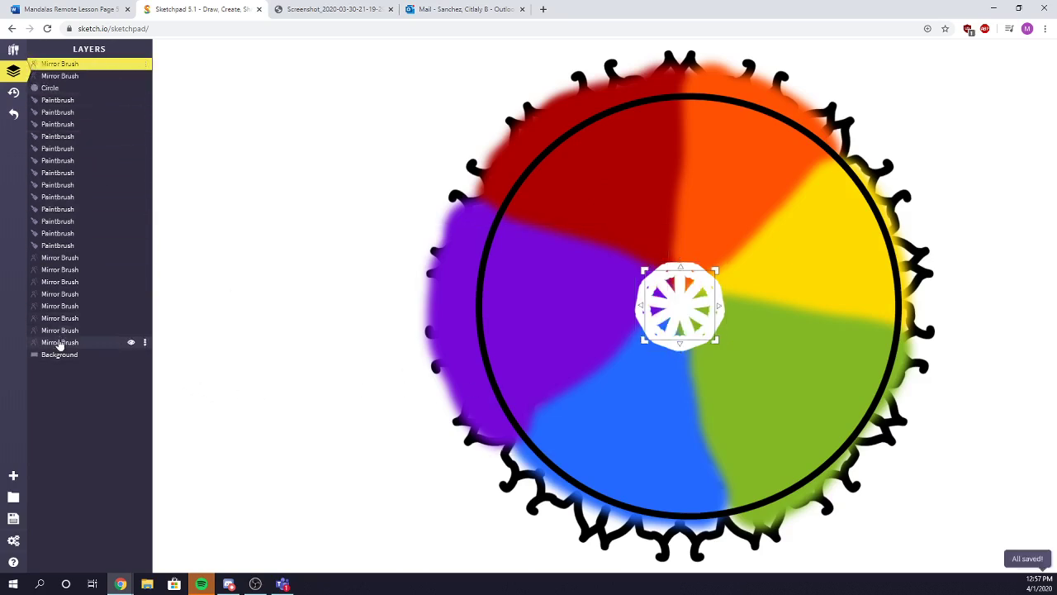
pyautogui.moveTo(60, 344)
pyautogui.mouseDown()
pyautogui.moveTo(51, 54)
pyautogui.moveTo(81, 87)
pyautogui.mouseUp()
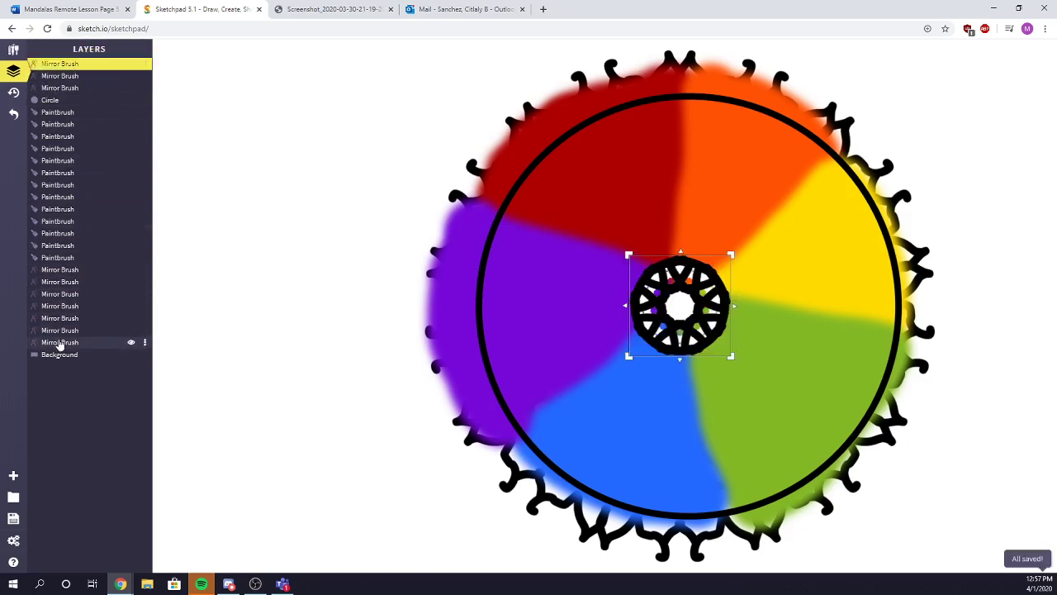
pyautogui.moveTo(61, 344)
pyautogui.mouseDown()
pyautogui.moveTo(82, 57)
pyautogui.moveTo(71, 69)
pyautogui.mouseUp()
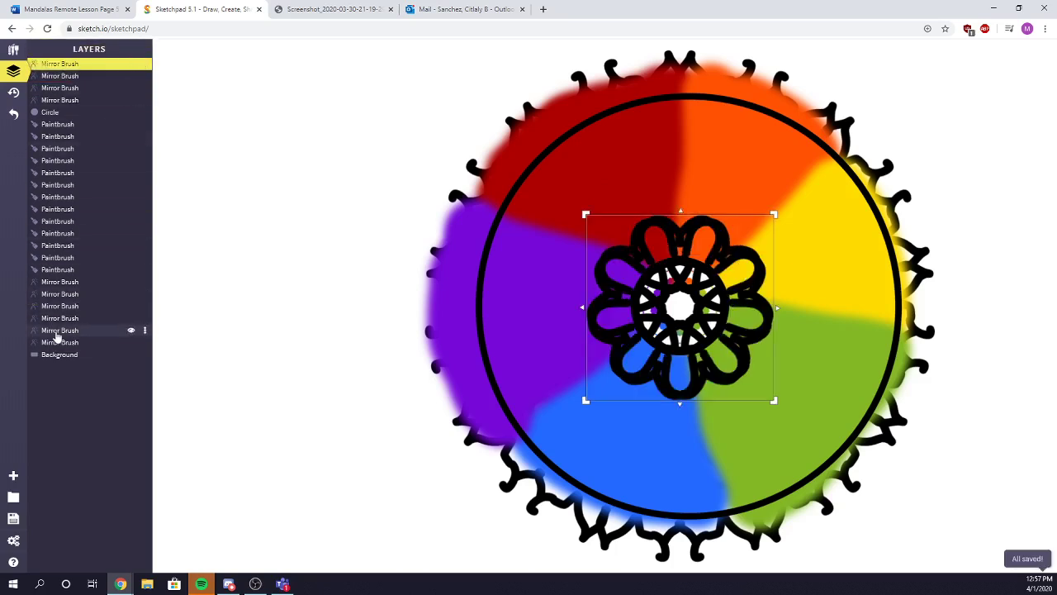
pyautogui.moveTo(60, 345); pyautogui.dragTo(99, 66)
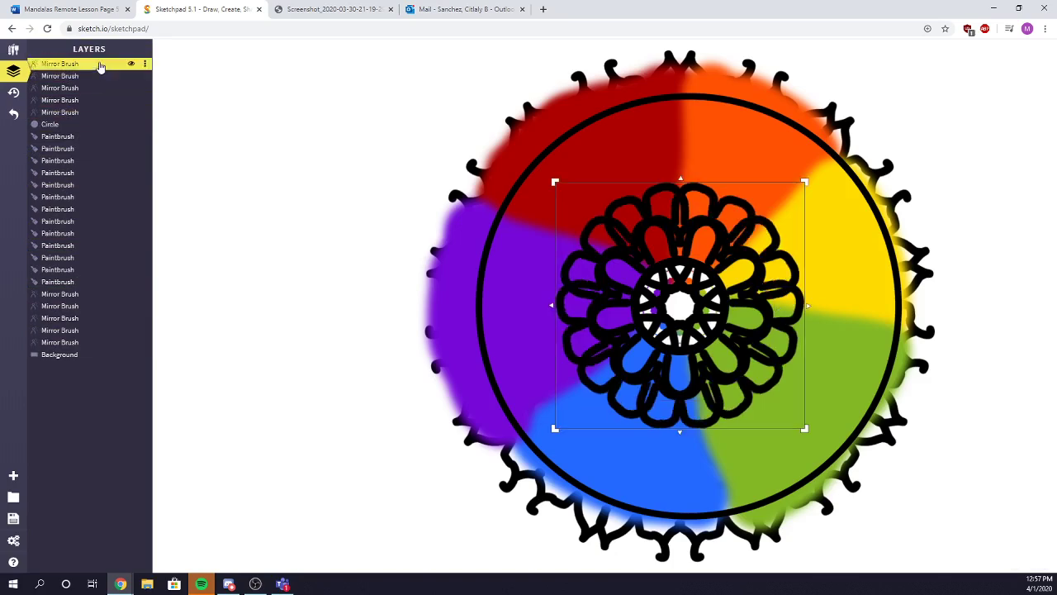
pyautogui.moveTo(60, 343); pyautogui.dragTo(100, 66)
pyautogui.moveTo(71, 341)
pyautogui.mouseDown()
pyautogui.moveTo(82, 66)
pyautogui.moveTo(92, 77)
pyautogui.mouseUp()
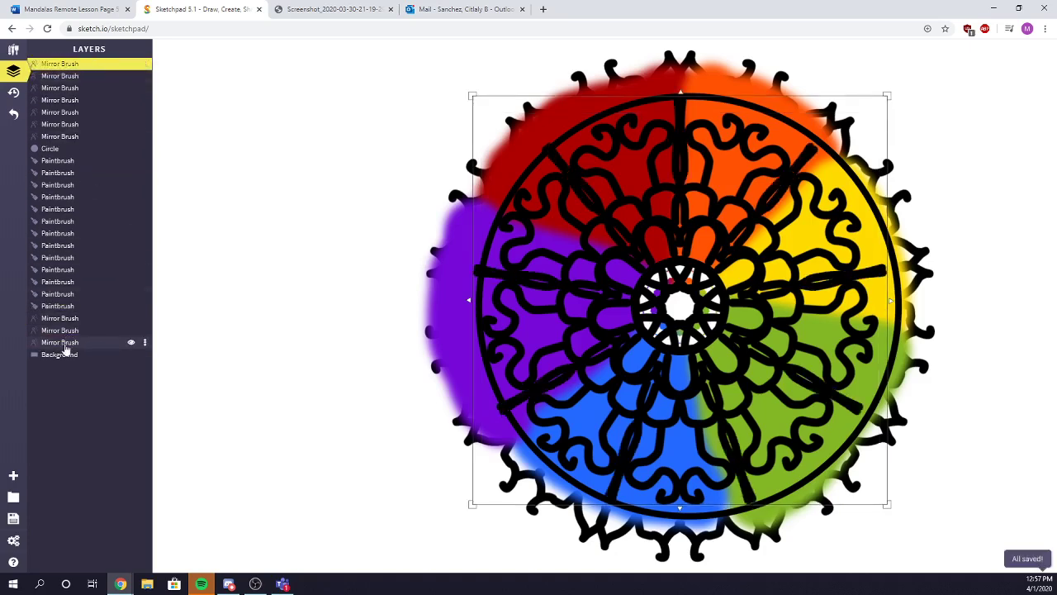
pyautogui.moveTo(66, 343); pyautogui.dragTo(103, 61)
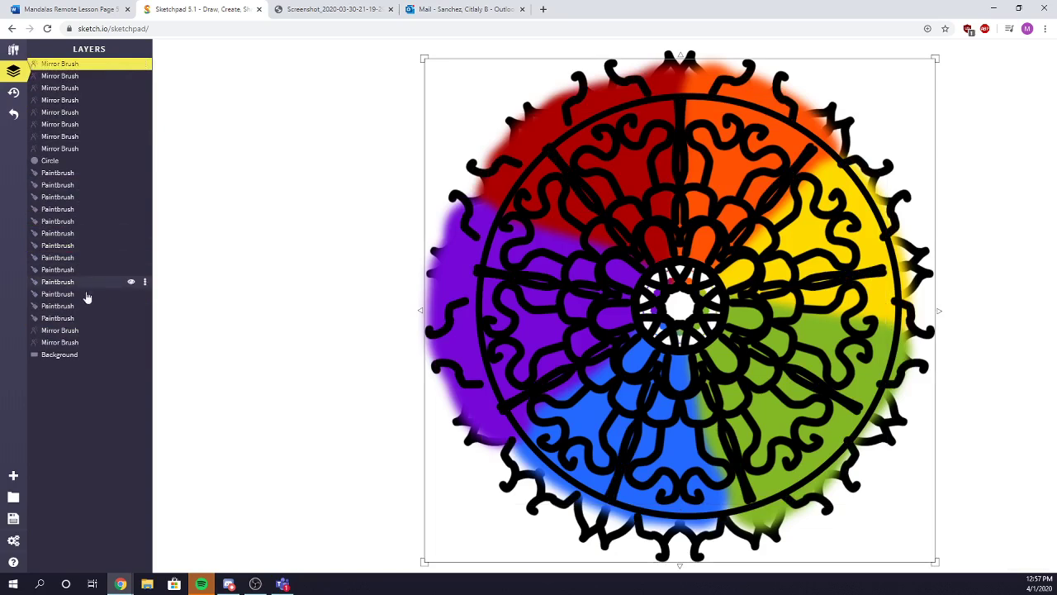
pyautogui.moveTo(71, 344); pyautogui.dragTo(102, 66)
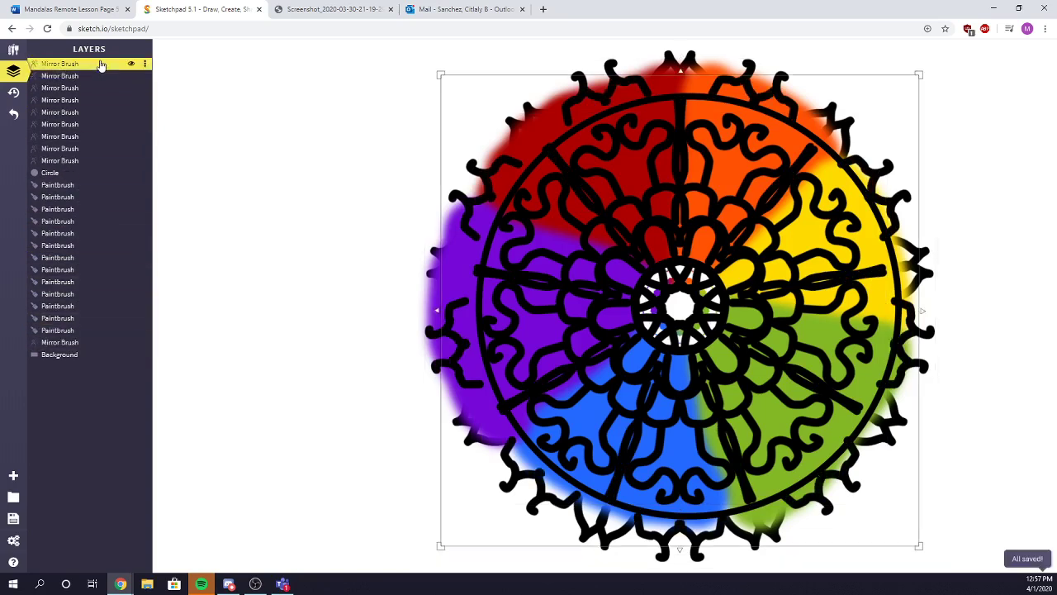
pyautogui.moveTo(72, 343); pyautogui.dragTo(111, 64)
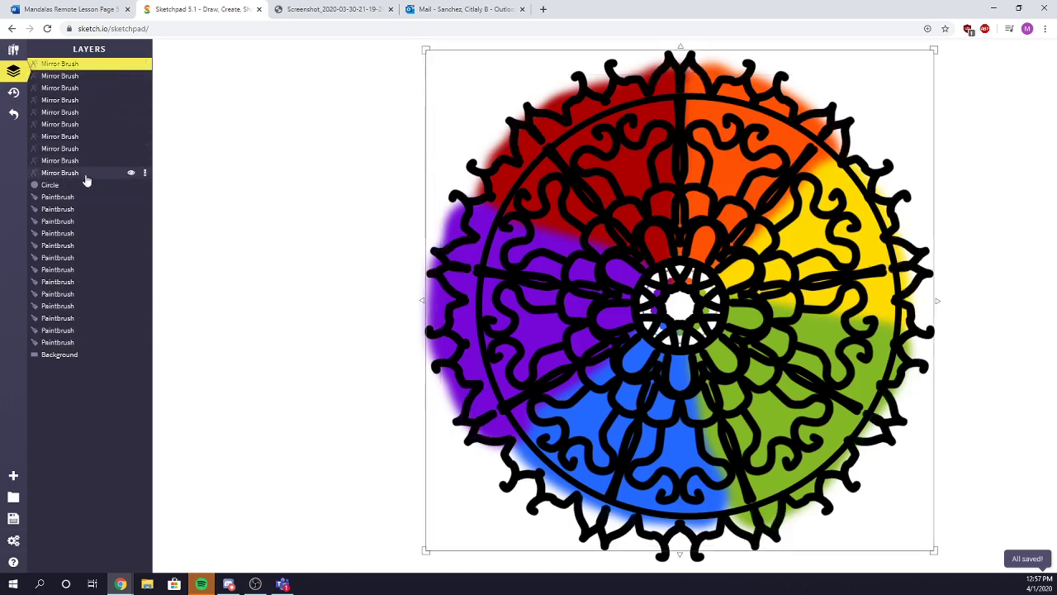
# Select the centre Mirror Brush layer and set its outline to black 000000.
pyautogui.click(79, 175)
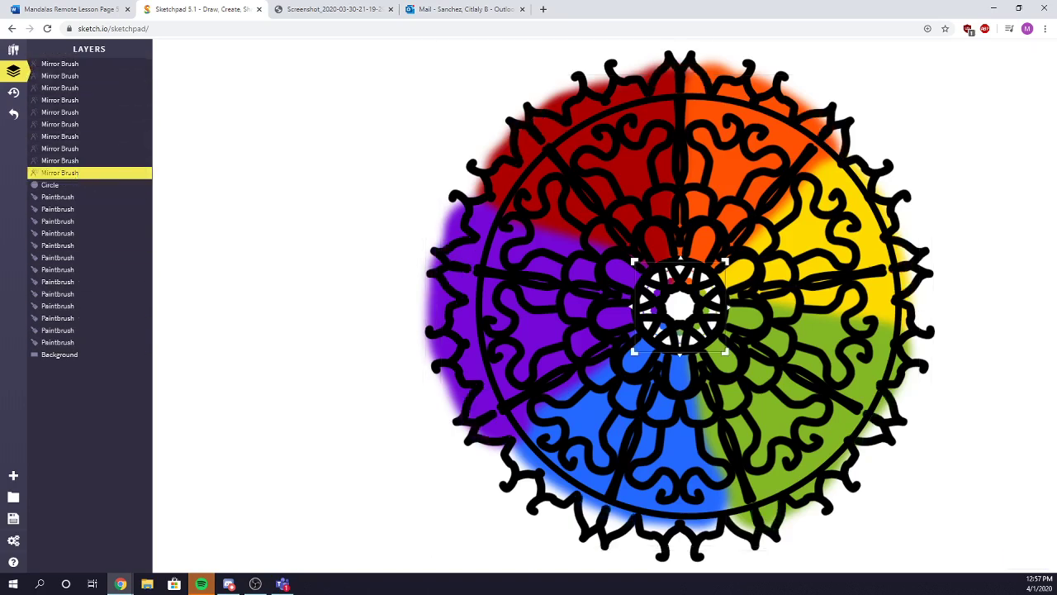
pyautogui.click(13, 49)
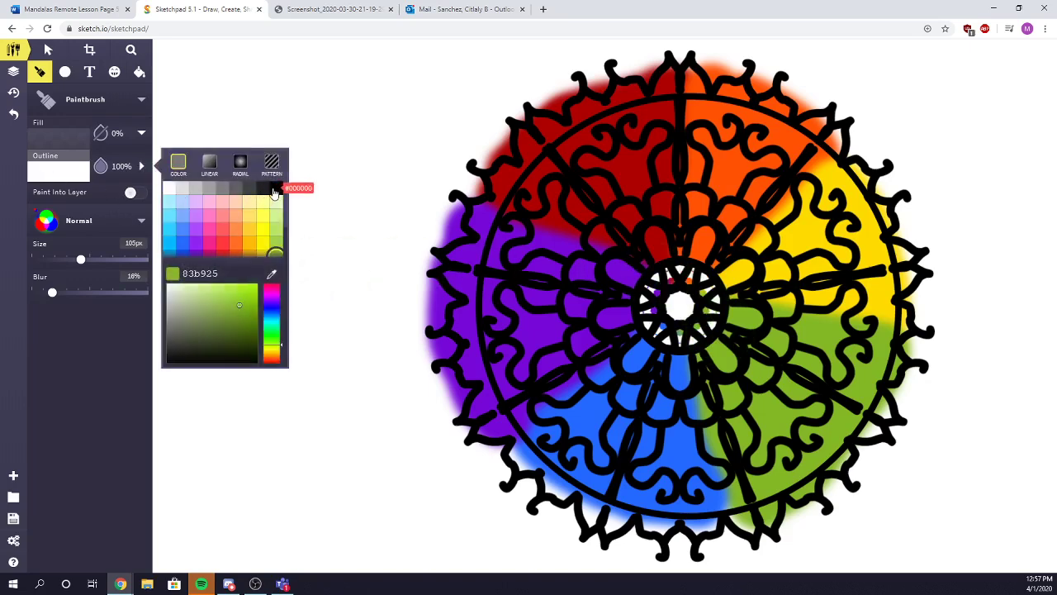
pyautogui.click(275, 190)
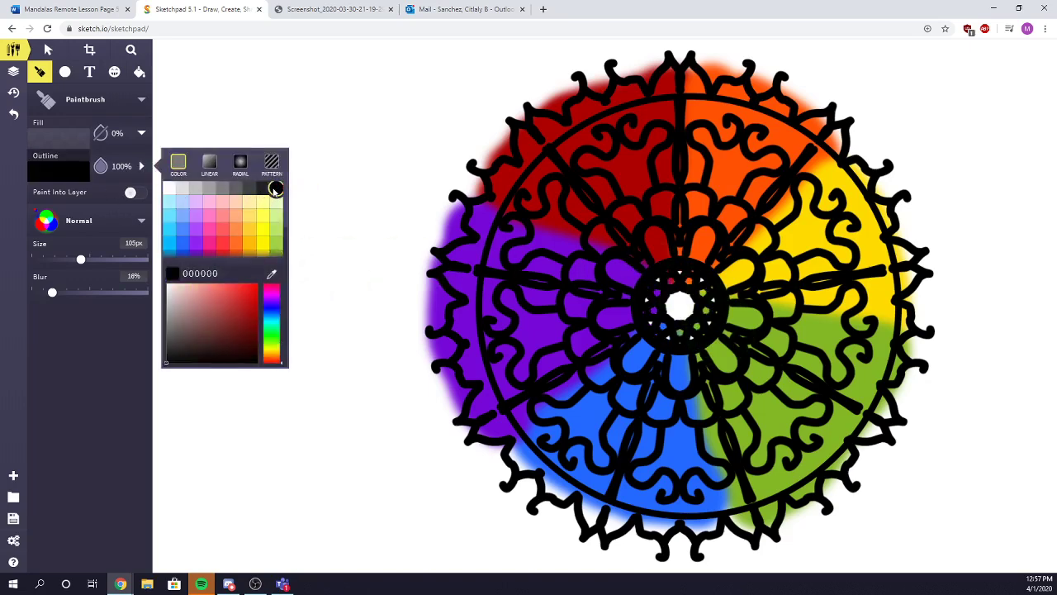
pyautogui.click(13, 71)
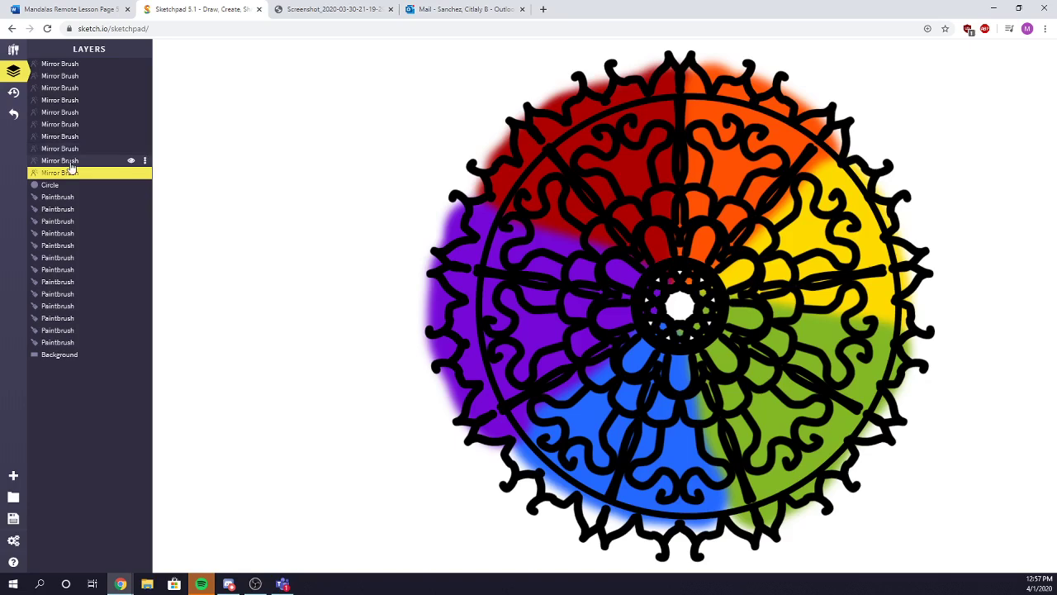
pyautogui.click(70, 164)
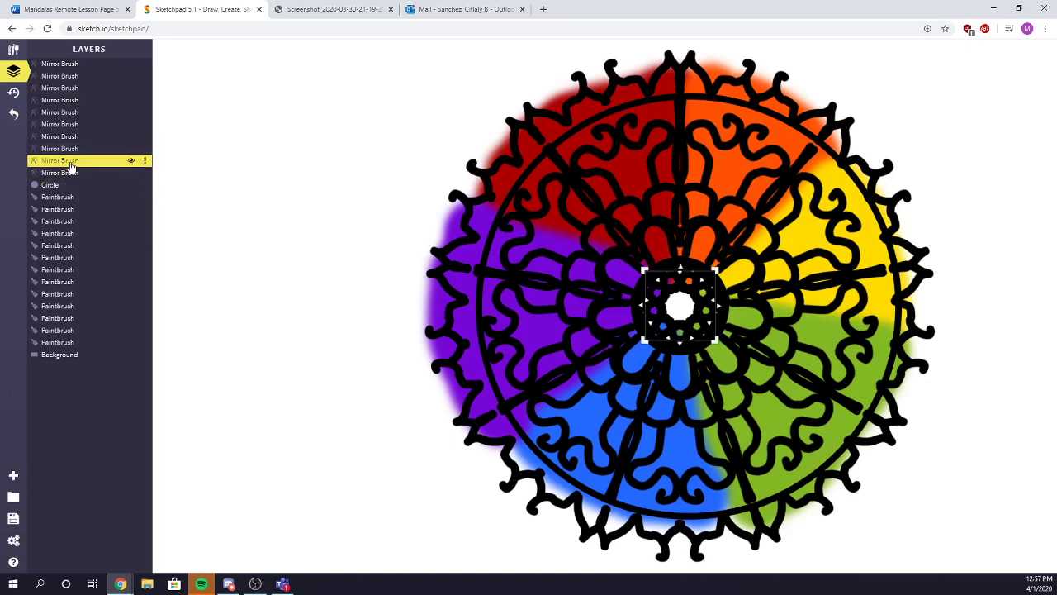
pyautogui.click(13, 49)
pyautogui.click(77, 171)
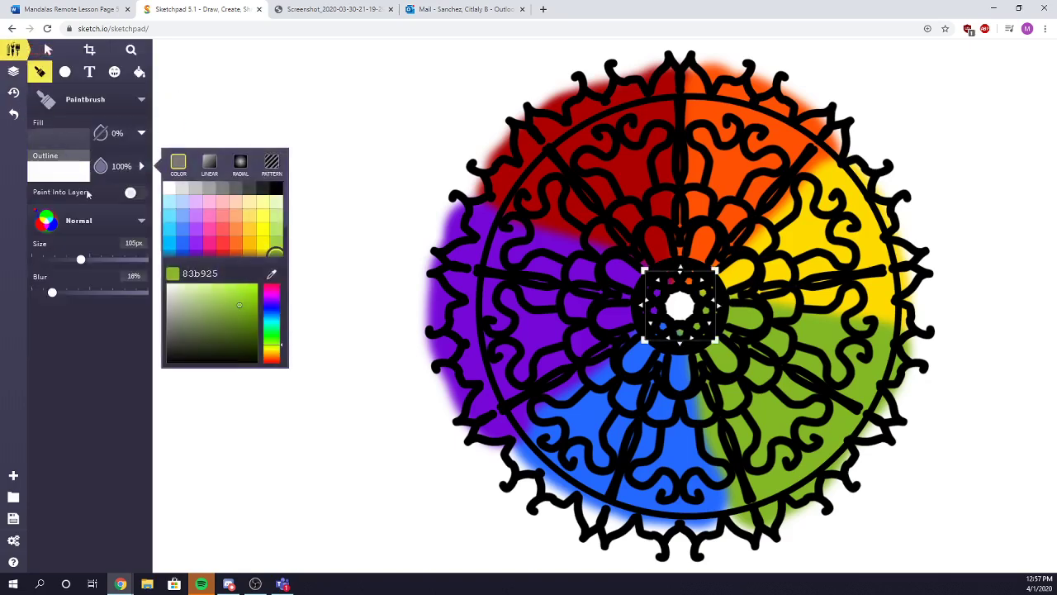
pyautogui.click(276, 189)
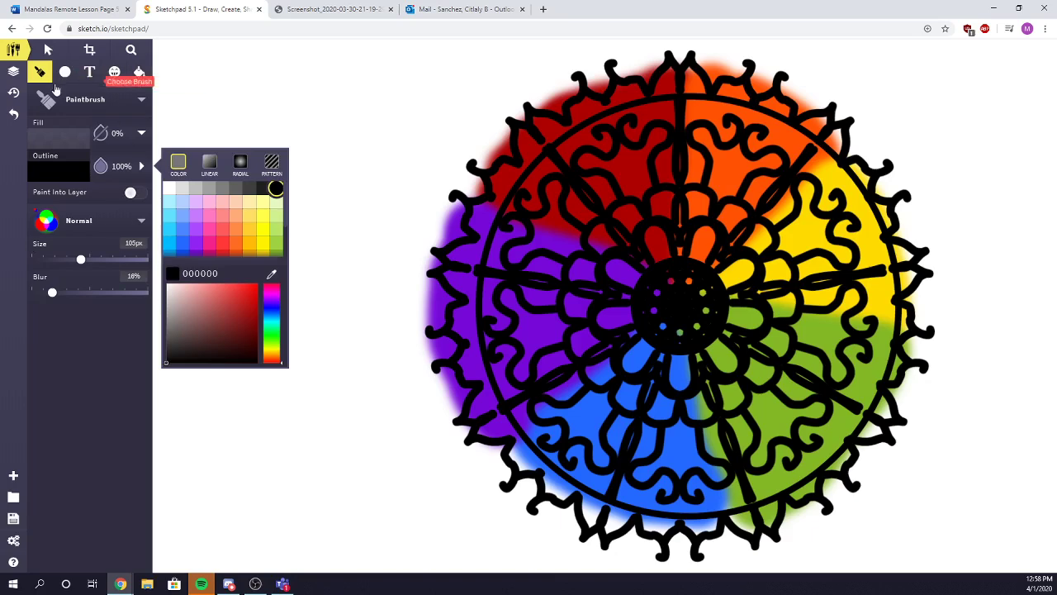
# Close the colour palette, export the mandala with Save .JPEG, and minimize the Photos viewer that opens.
pyautogui.click(76, 369)
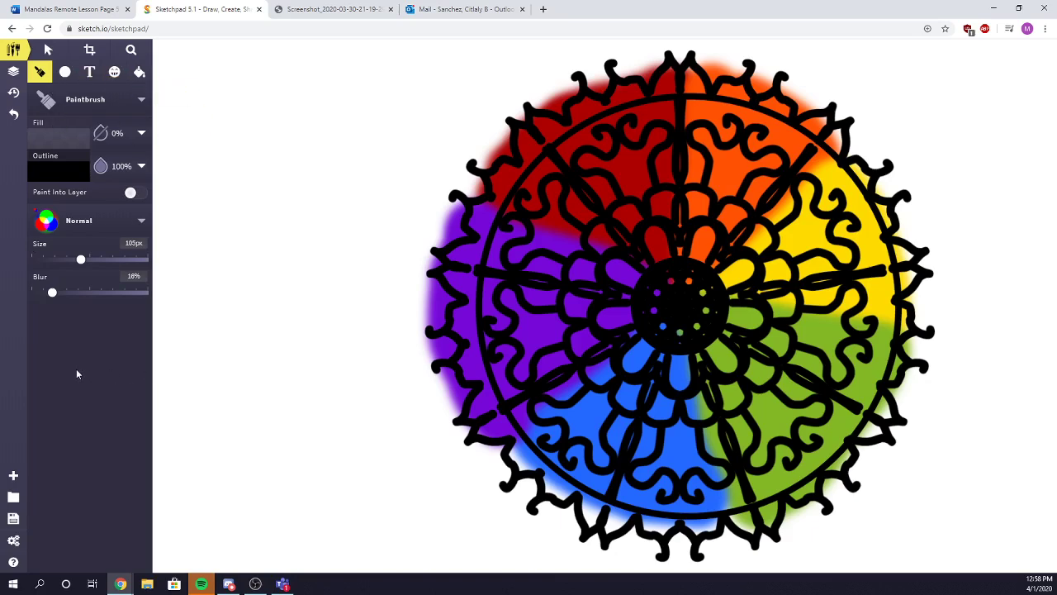
pyautogui.click(14, 519)
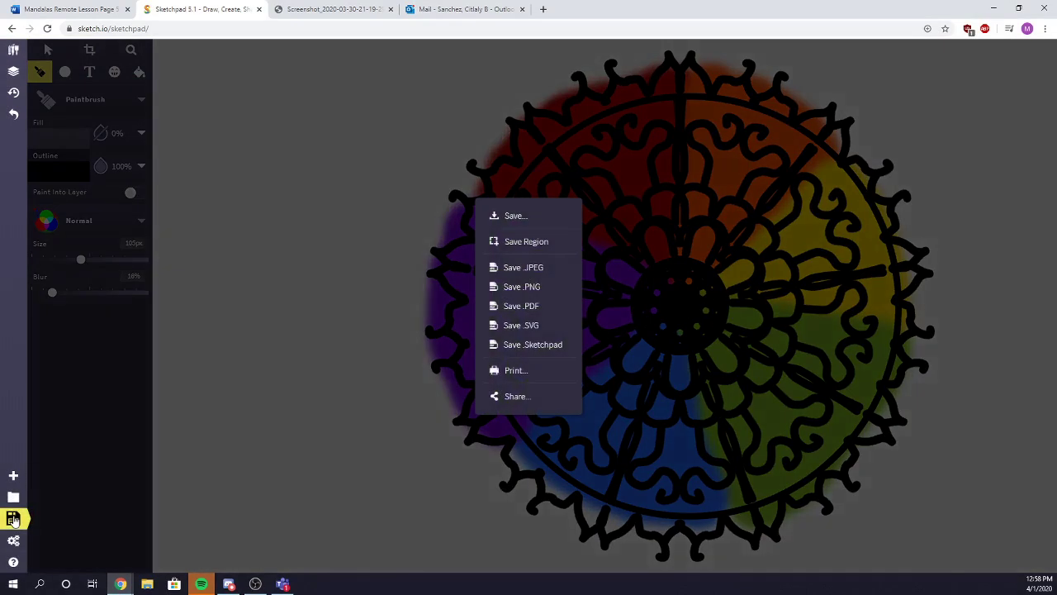
pyautogui.click(523, 268)
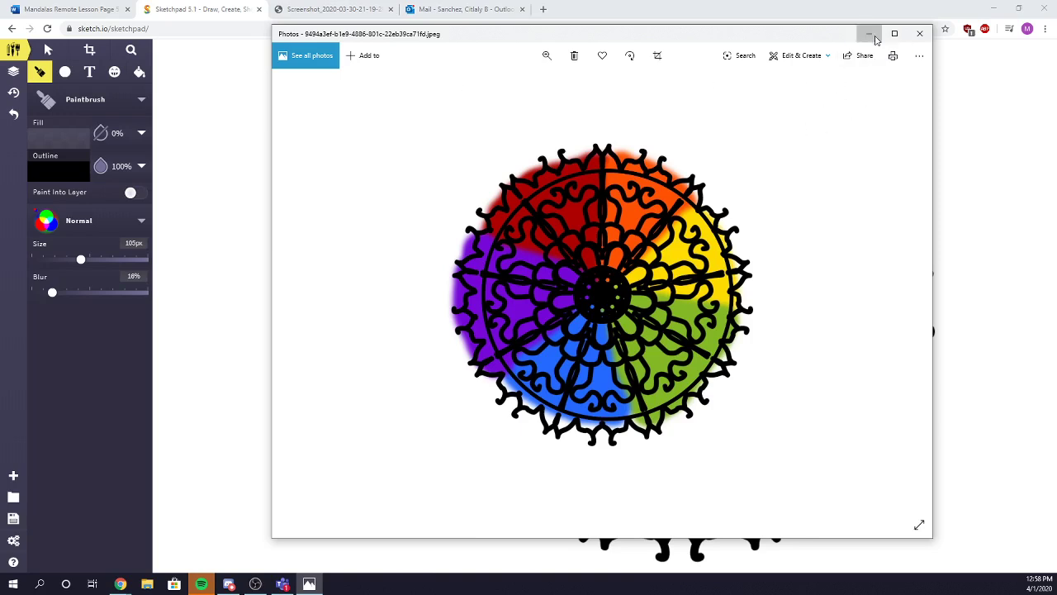
pyautogui.click(874, 36)
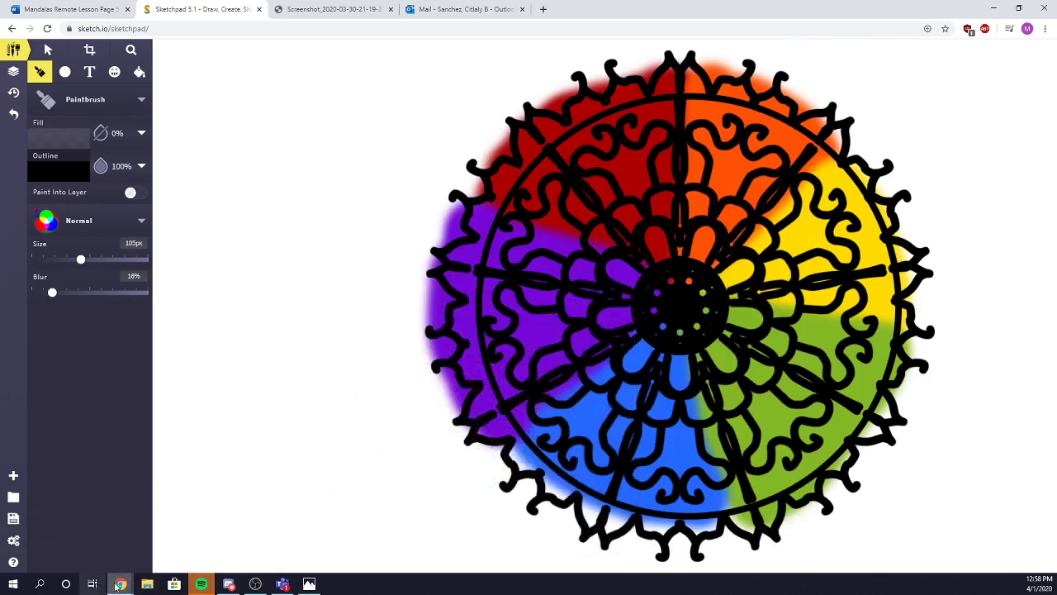
pyautogui.moveTo(120, 586)
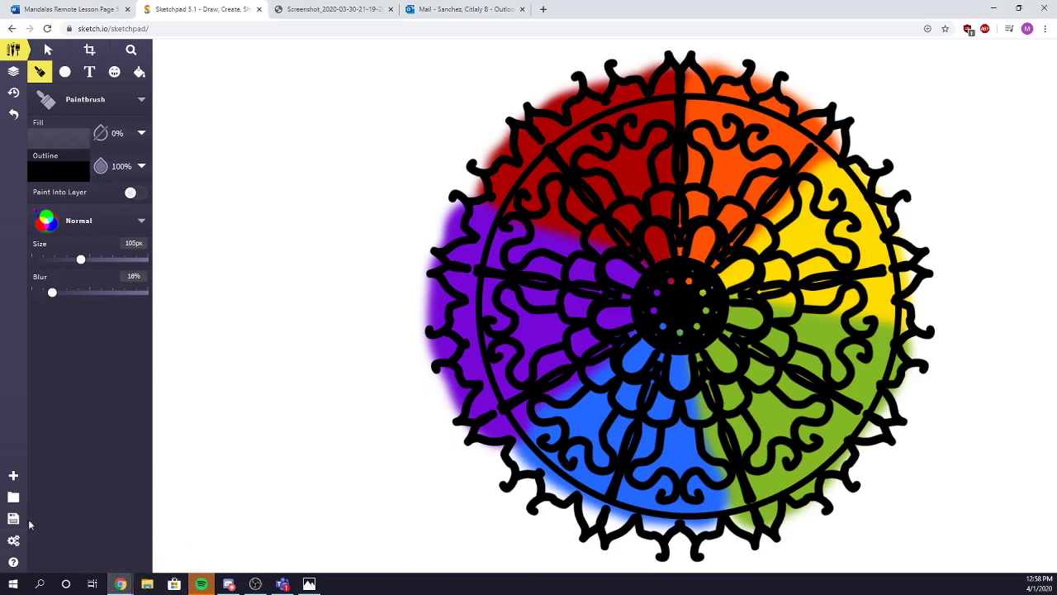
# Download the mandala from the full Save settings as a JPEG at 72 DPI and 1.0x size.
pyautogui.click(13, 518)
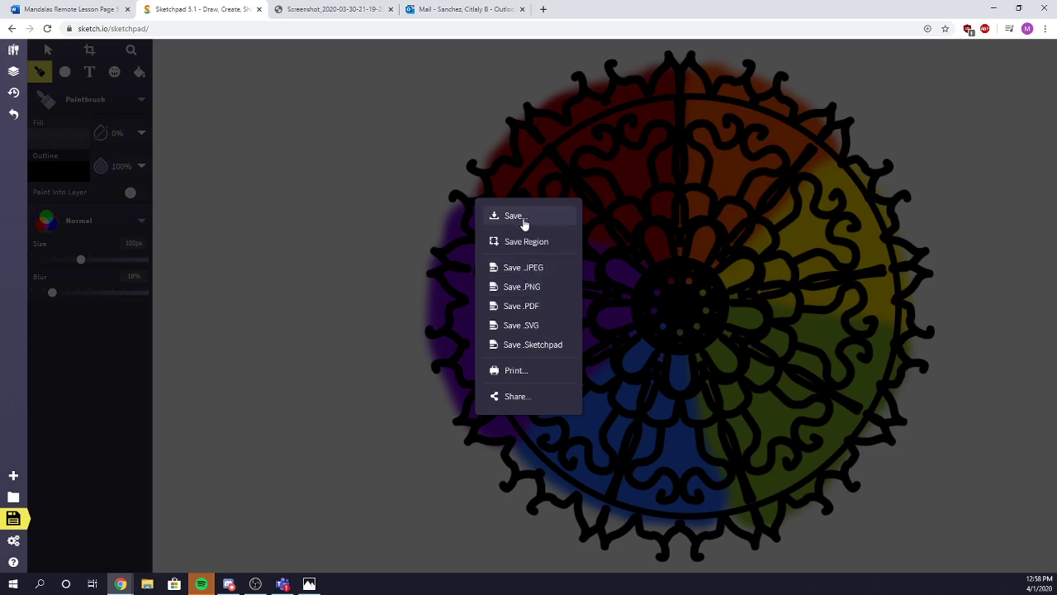
pyautogui.click(522, 218)
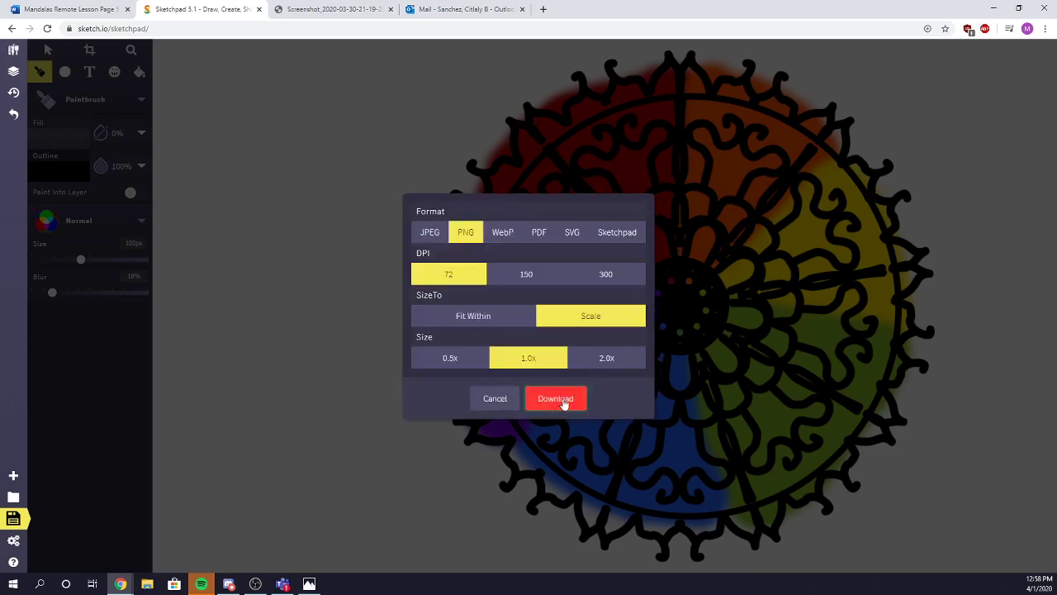
pyautogui.click(429, 236)
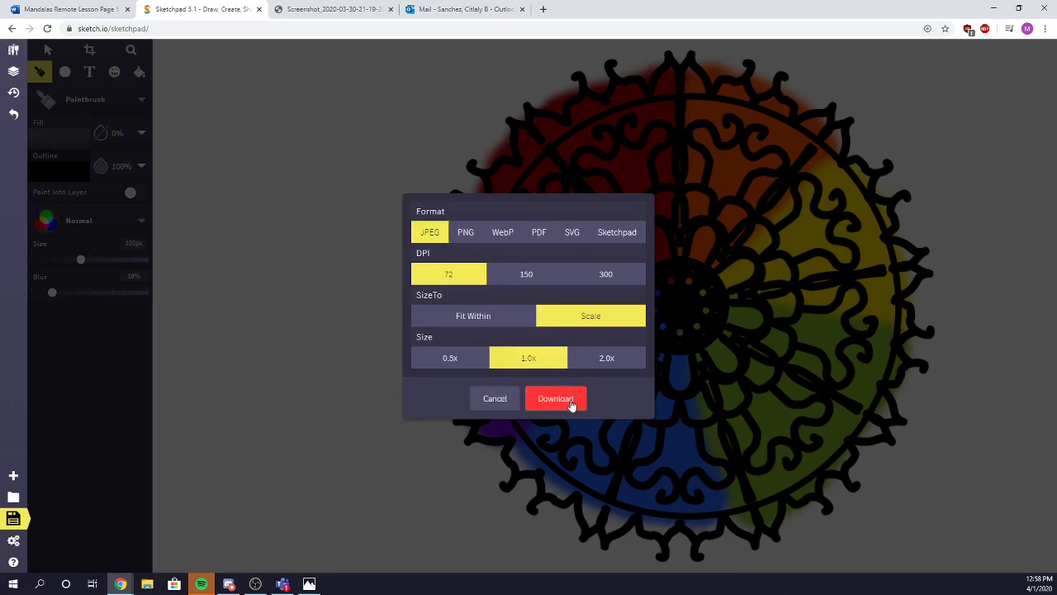
pyautogui.click(527, 275)
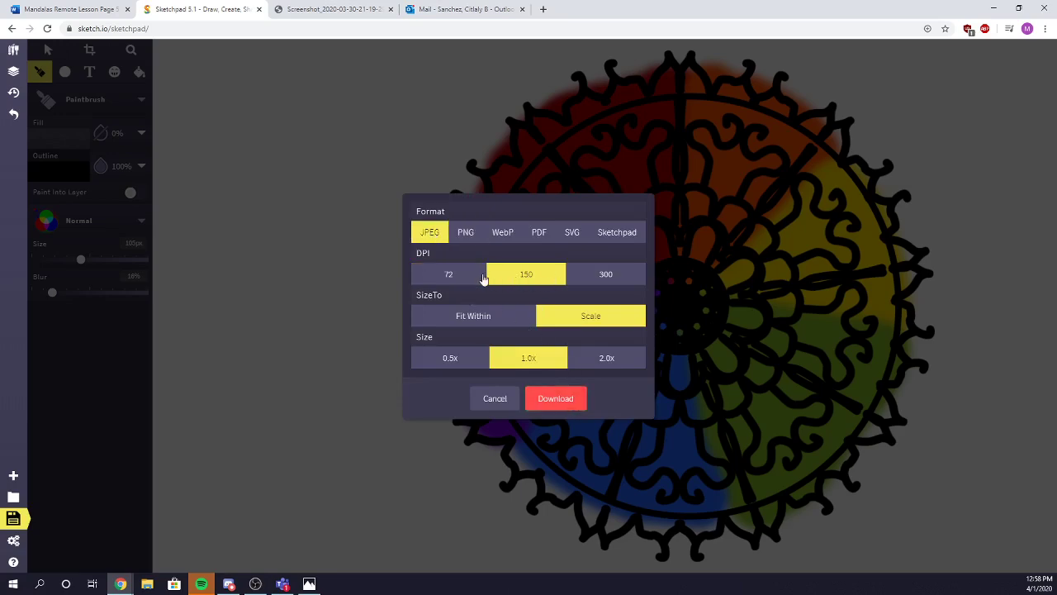
pyautogui.click(467, 276)
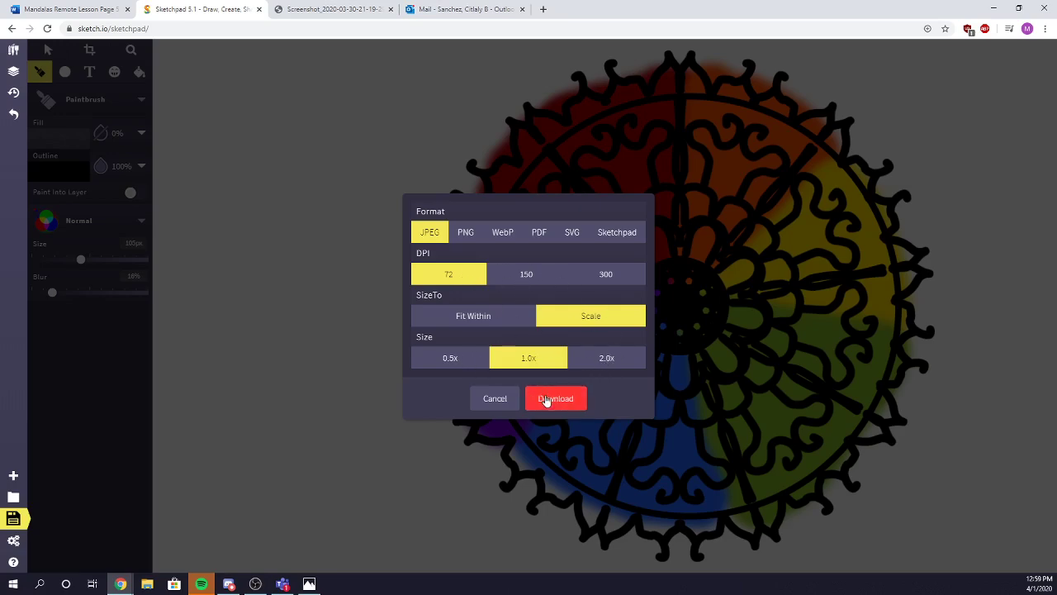
pyautogui.click(541, 400)
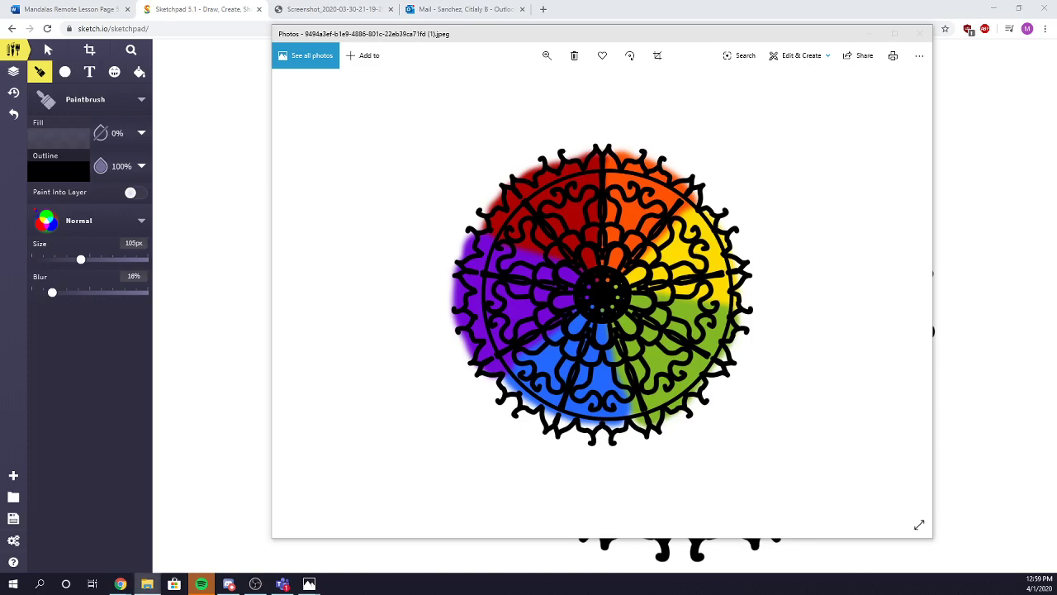
# Open File Explorer, centre its window, and browse to the D:\ drive under This PC.
pyautogui.click(147, 584)
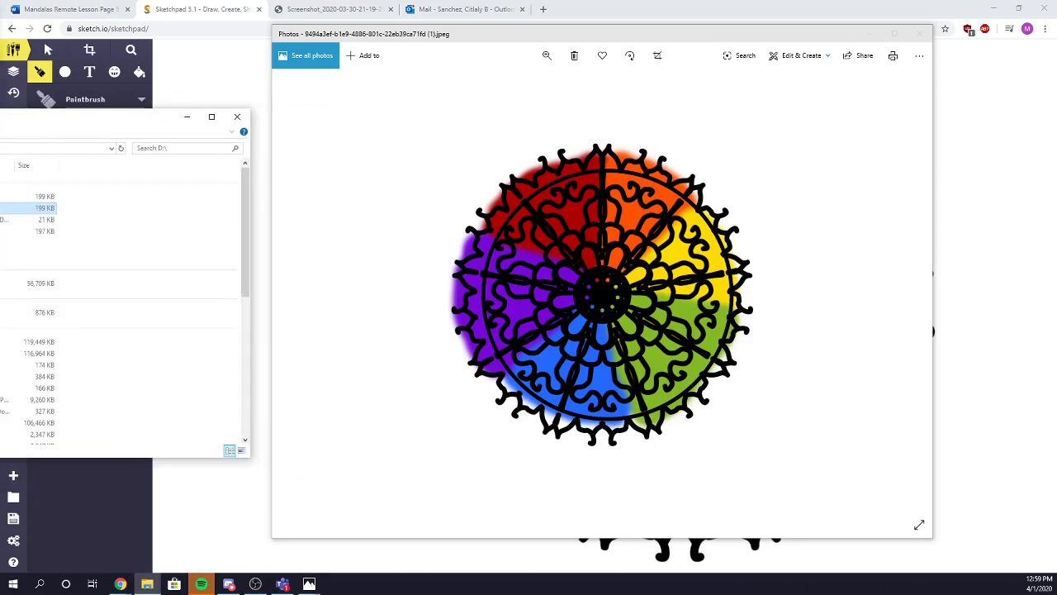
pyautogui.moveTo(165, 113); pyautogui.dragTo(491, 103)
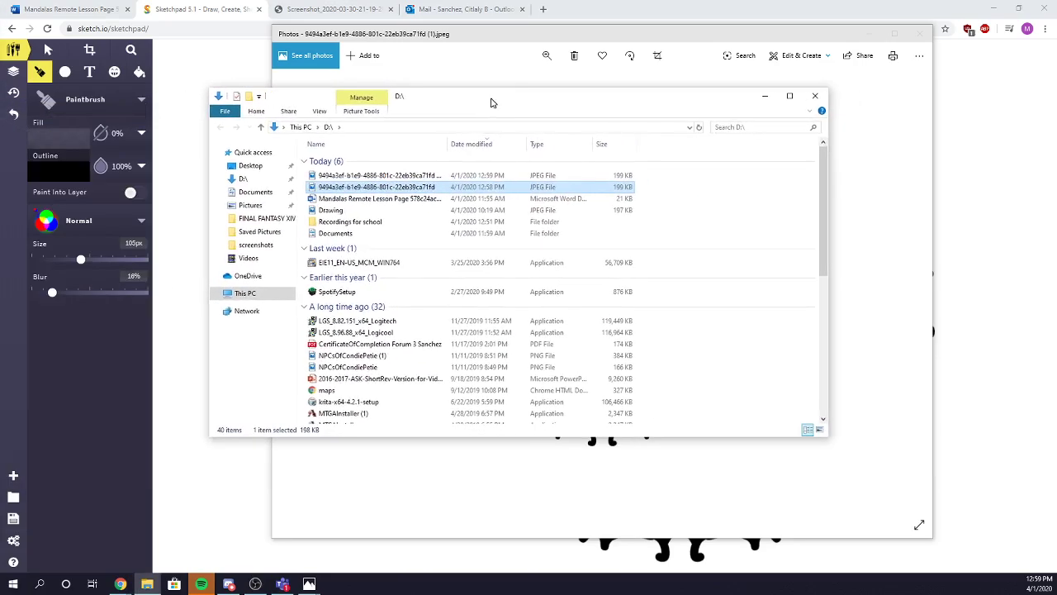
pyautogui.click(253, 153)
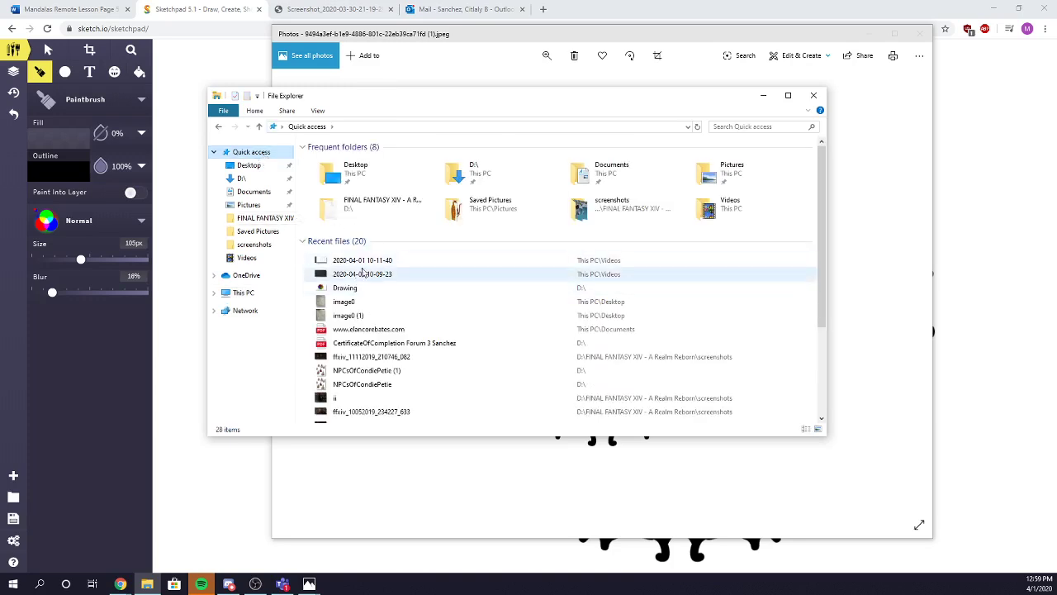
pyautogui.click(244, 294)
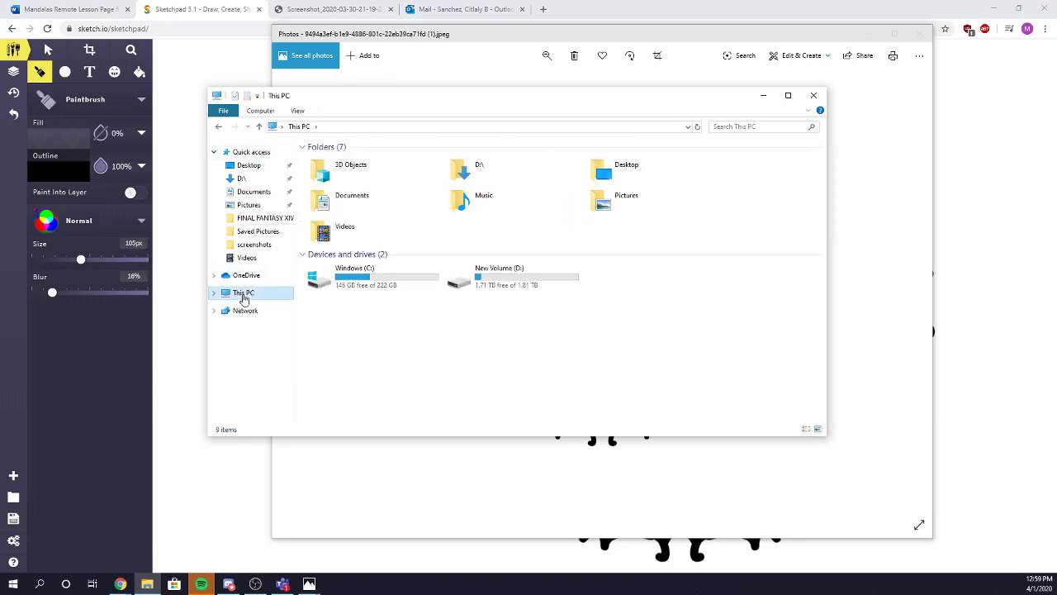
pyautogui.click(213, 293)
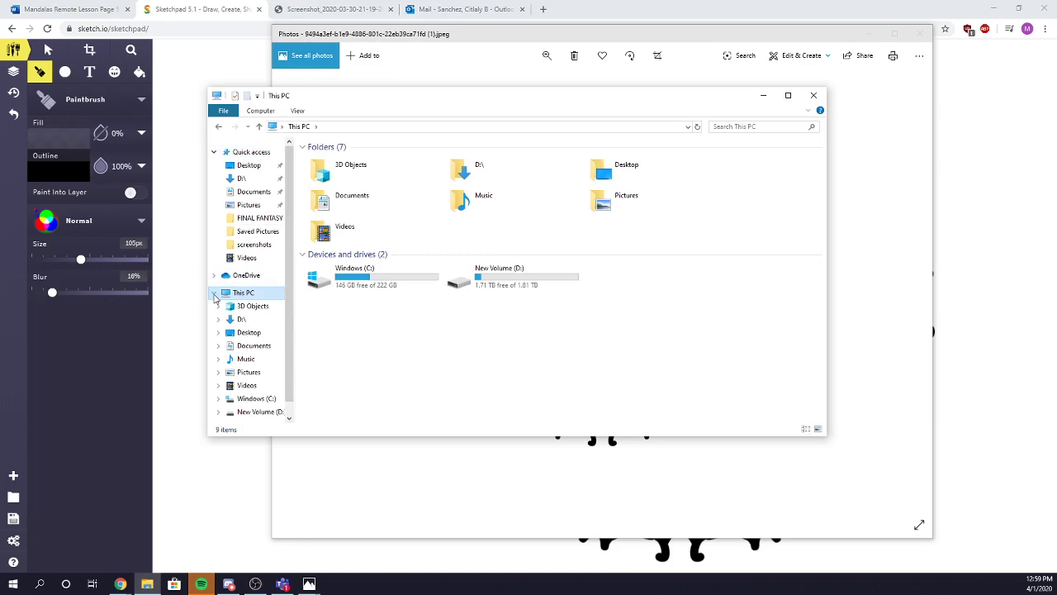
pyautogui.click(248, 320)
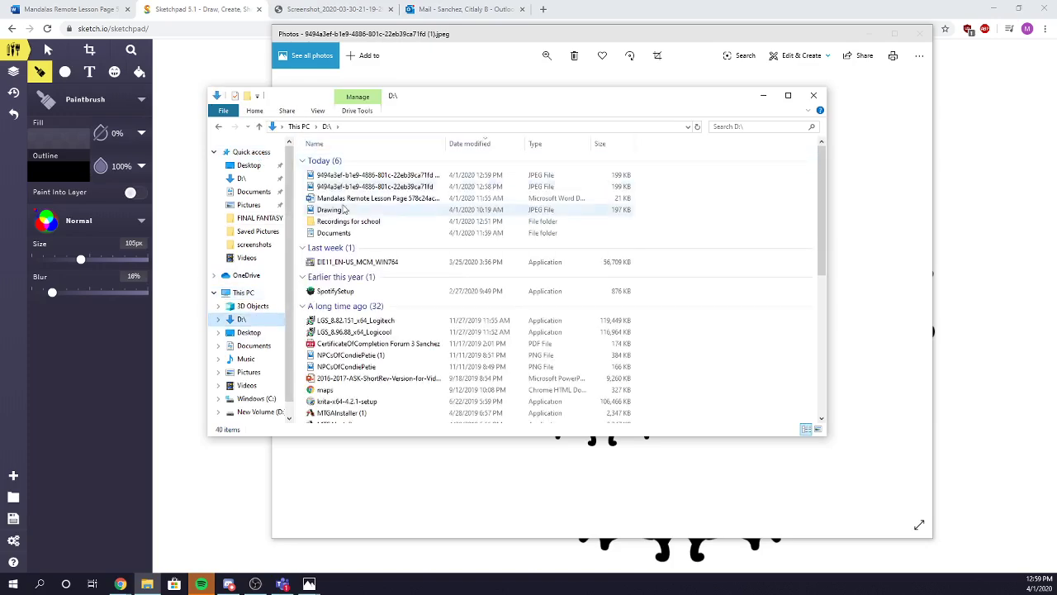
# Drag the newest mandala JPEG from D:\ onto the desktop, then close Explorer.
pyautogui.click(382, 177)
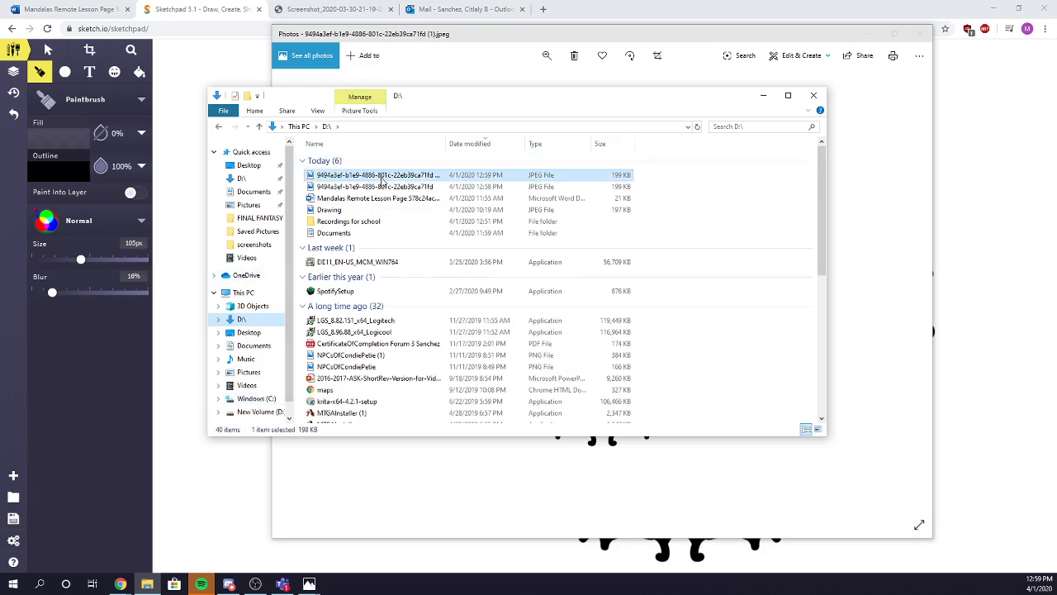
pyautogui.click(1020, 9)
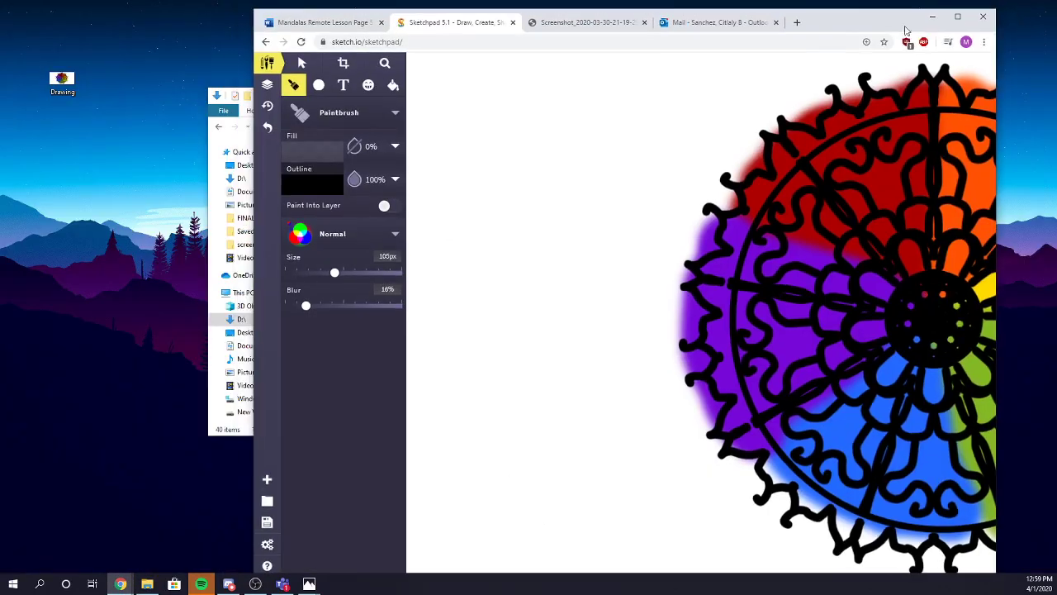
pyautogui.click(212, 157)
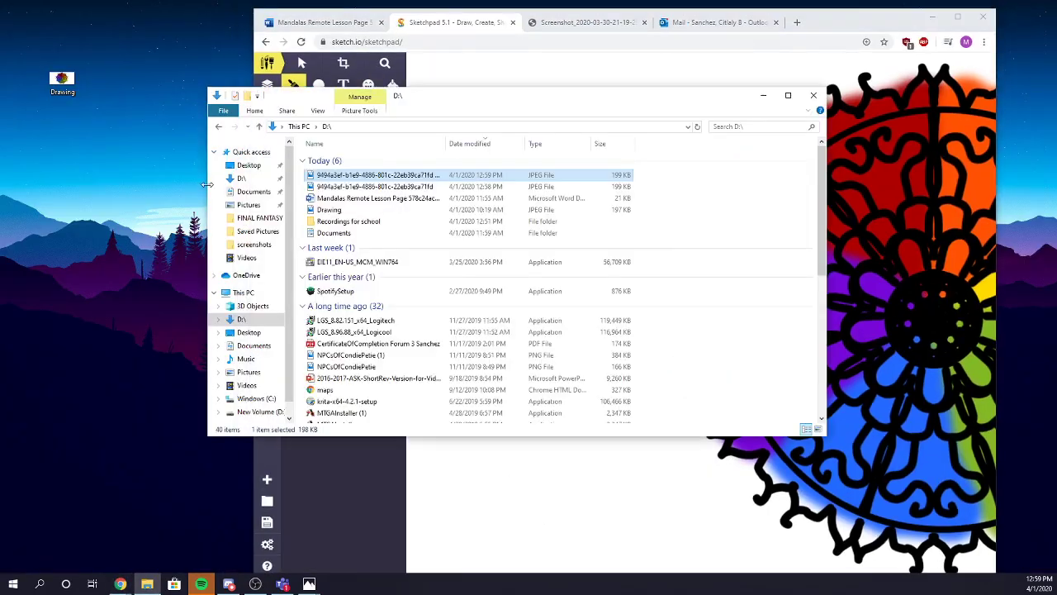
pyautogui.moveTo(372, 175); pyautogui.dragTo(103, 156)
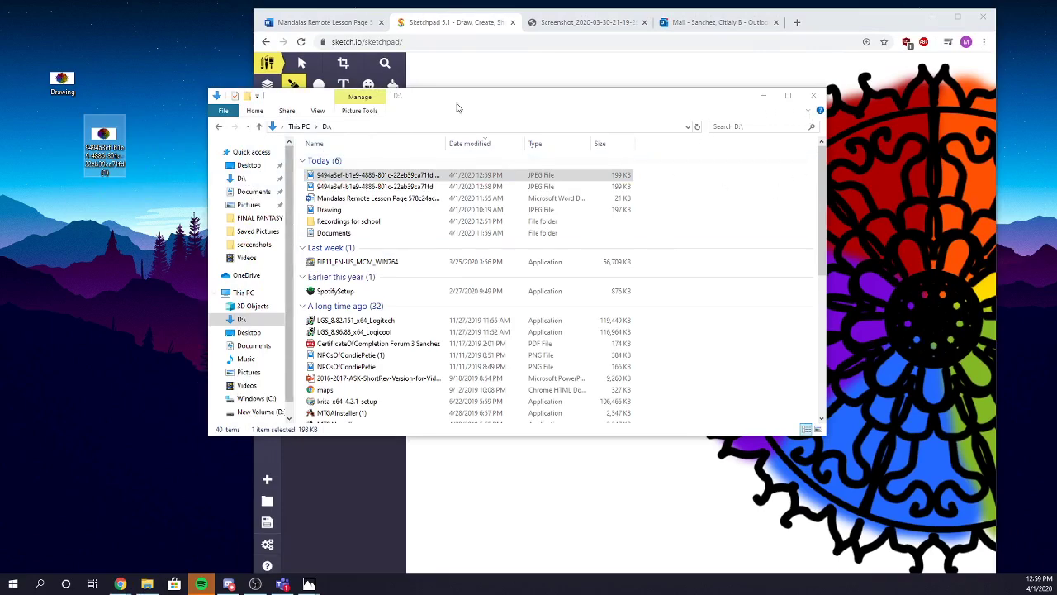
pyautogui.click(819, 98)
pyautogui.click(819, 98)
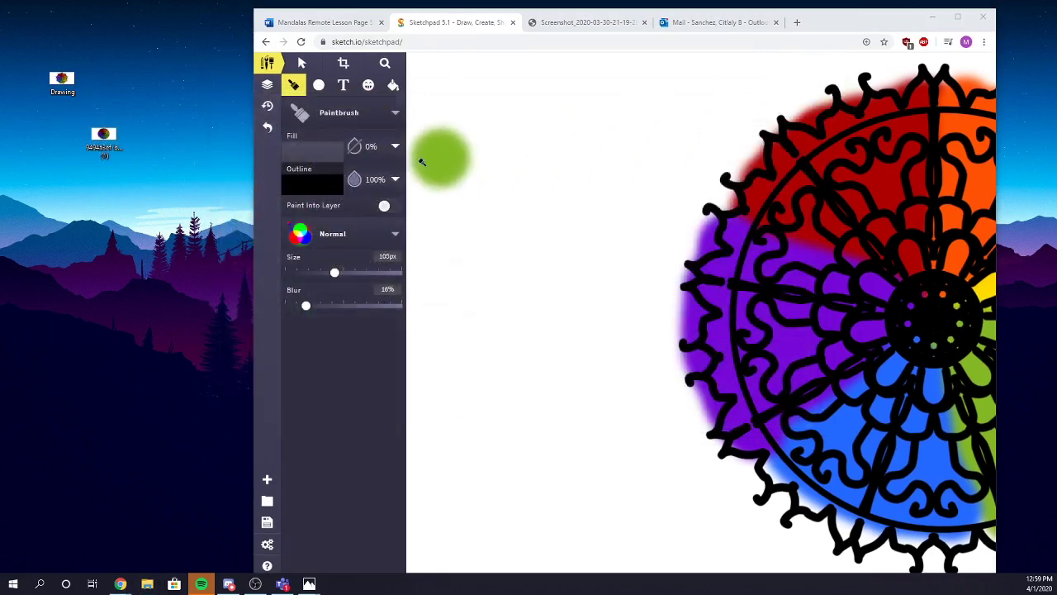
# Minimize Chrome, briefly view the Teams class assignment, then minimize Teams to show the mandala in Photos.
pyautogui.click(935, 20)
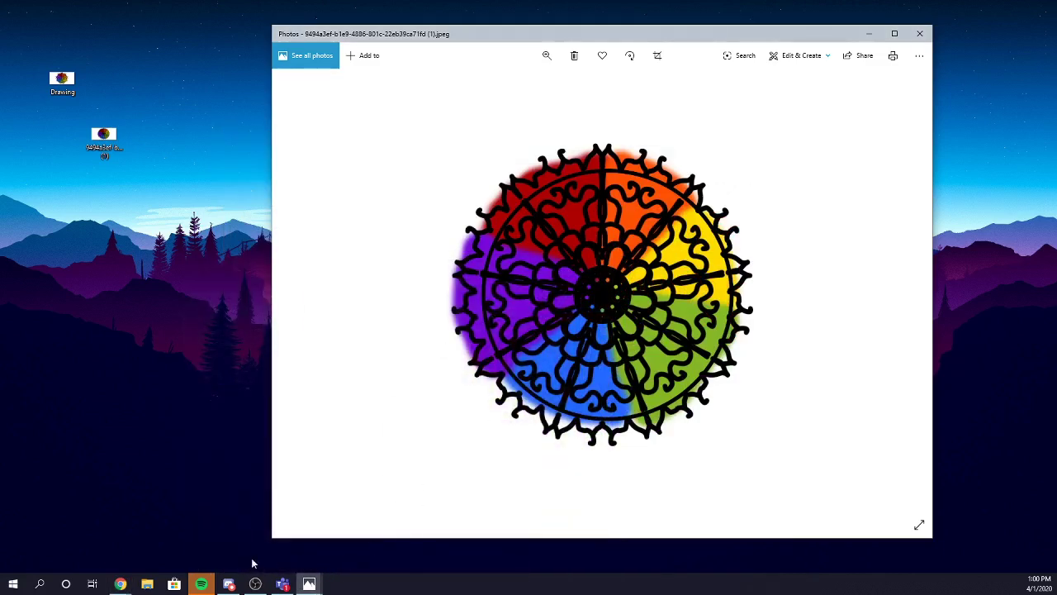
pyautogui.moveTo(281, 585)
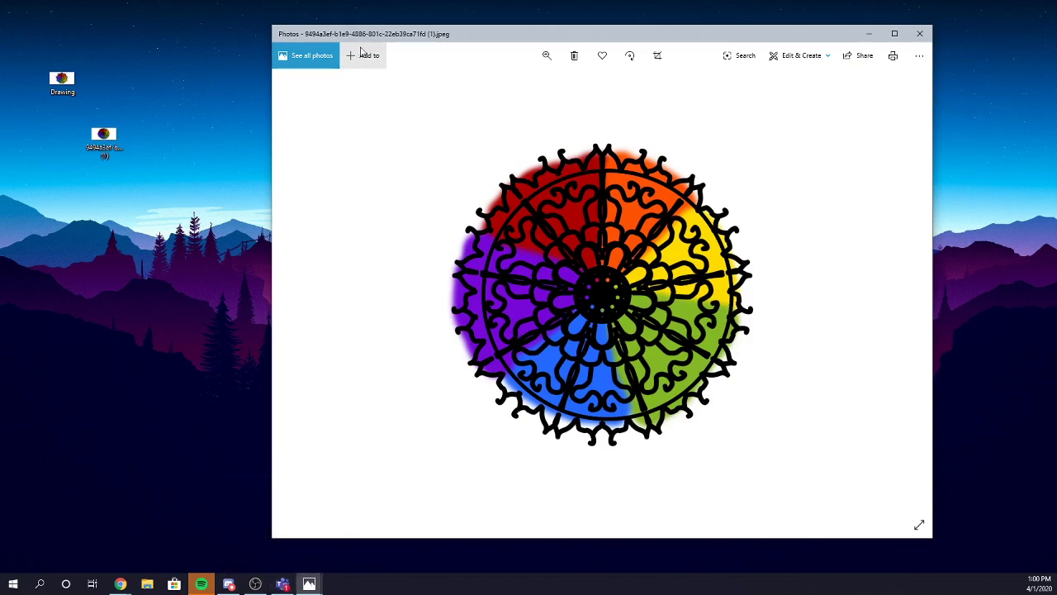
pyautogui.click(283, 584)
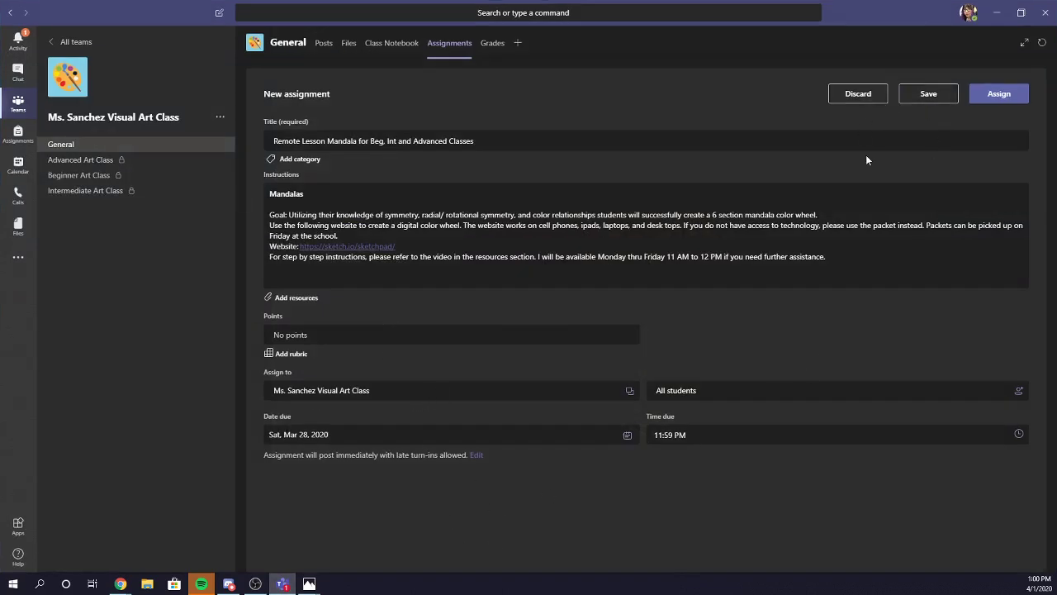
pyautogui.click(998, 13)
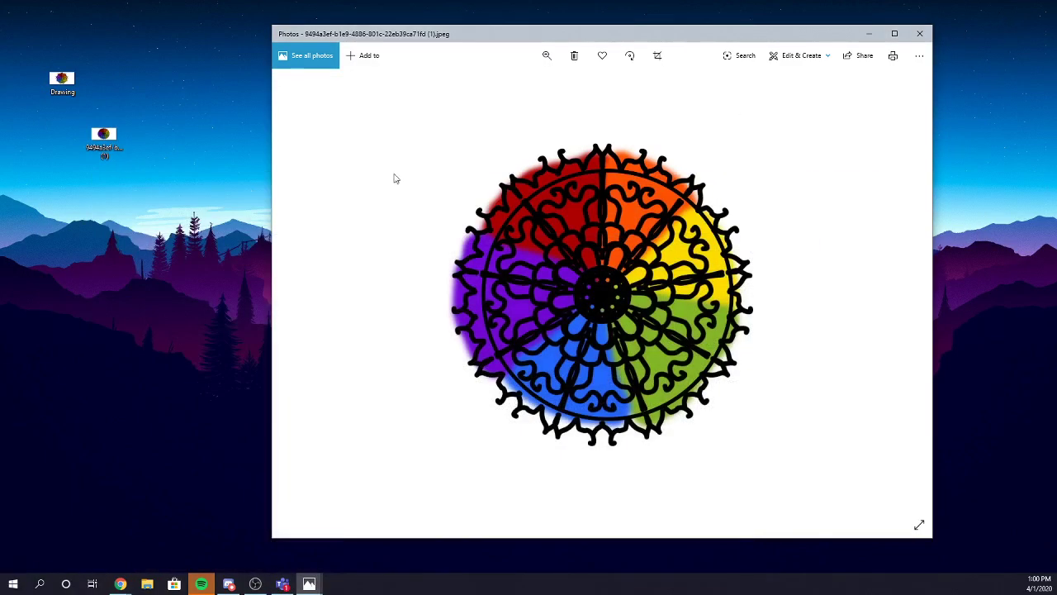